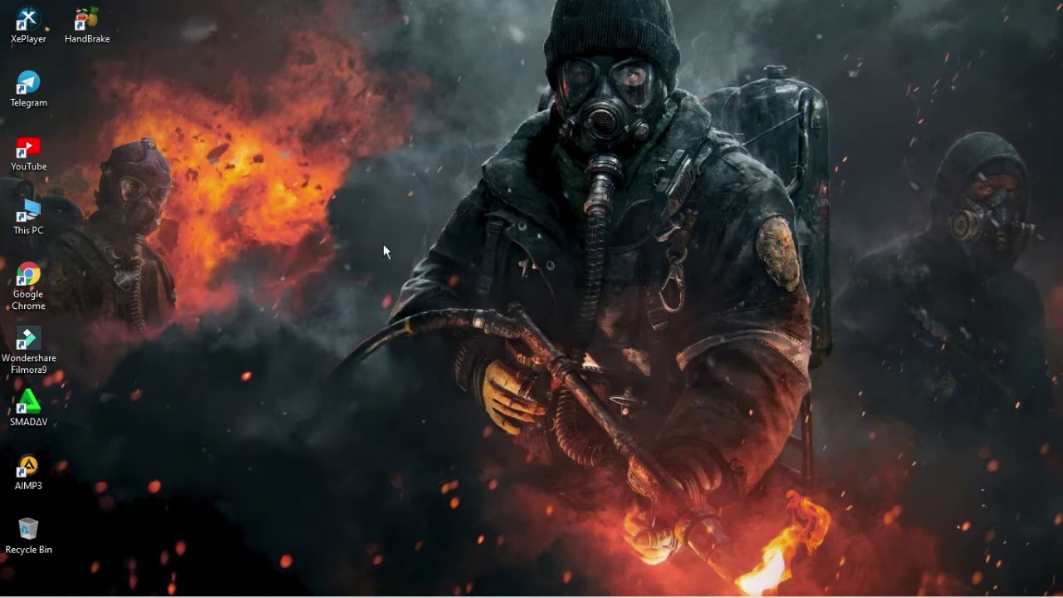
# Open Google Chrome, search for "speed typing online" and open the Free Online Typing Test result from SpeedTypingOnline.
pyautogui.doubleClick(49, 270)
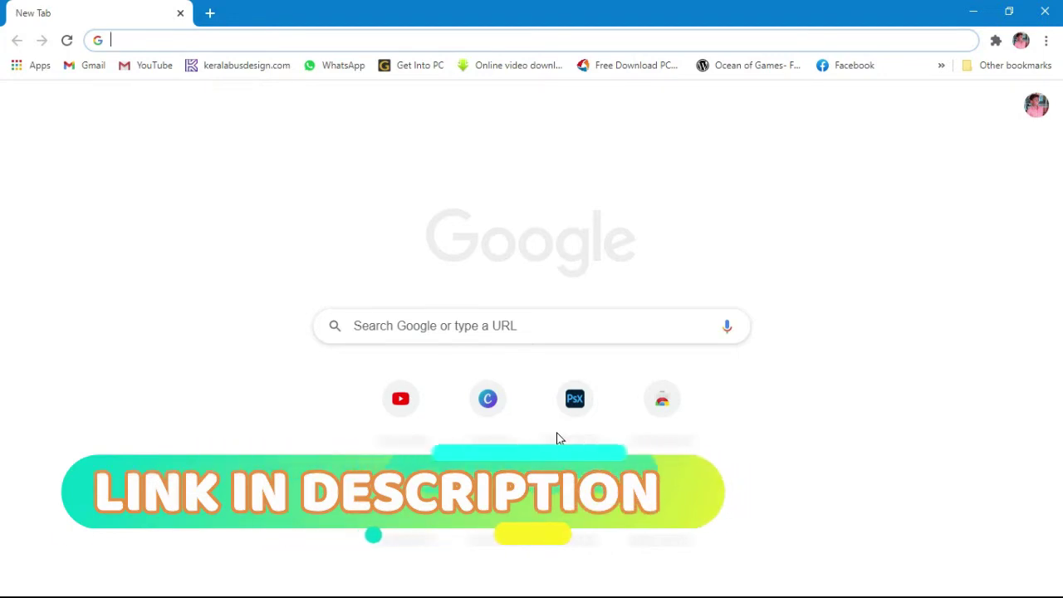
pyautogui.write('speed typing onlin')
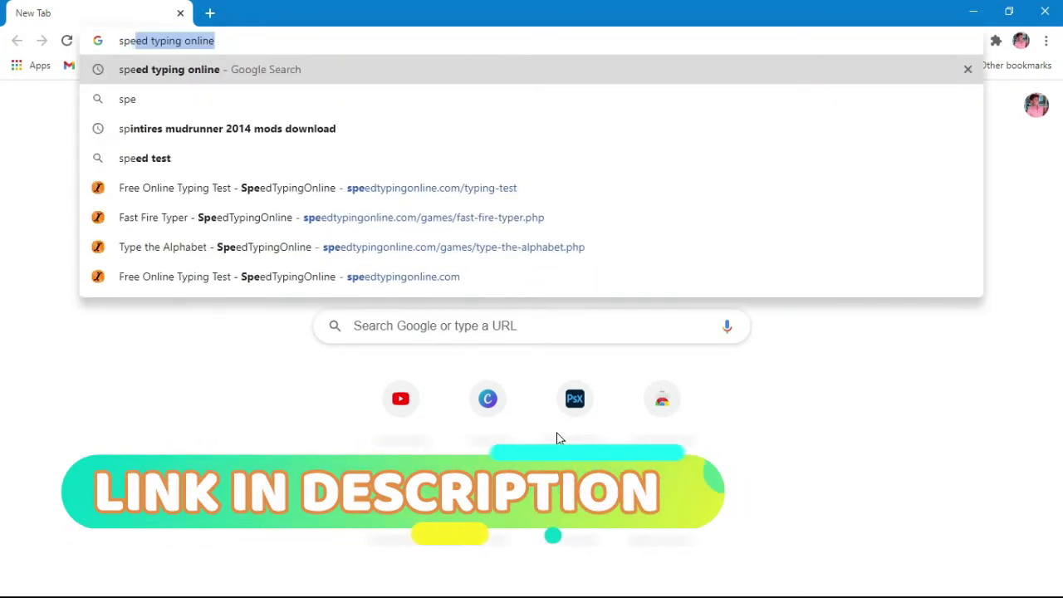
pyautogui.write('e')
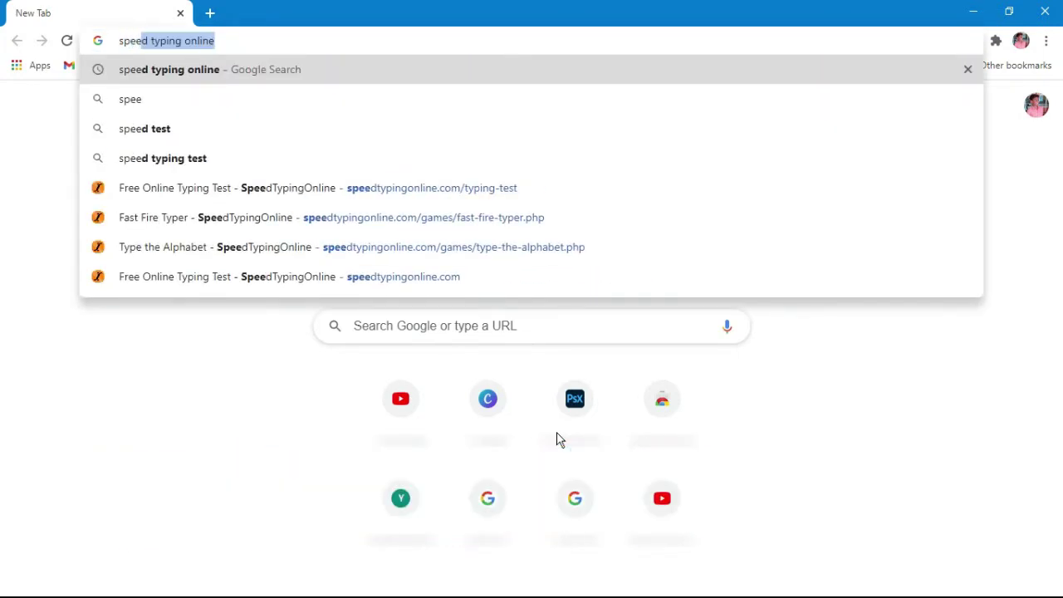
pyautogui.press('Return')
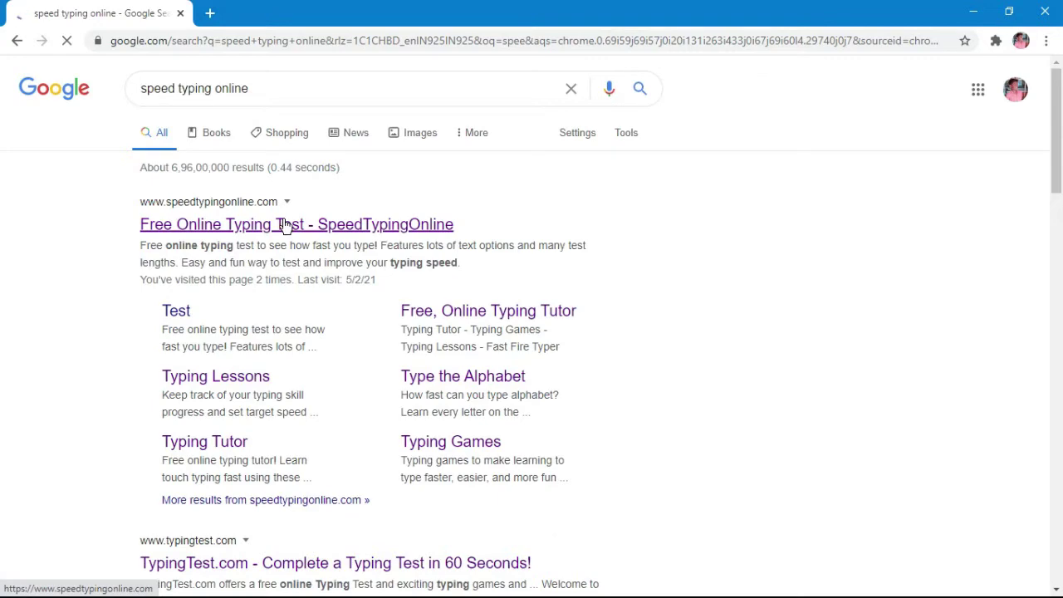
pyautogui.click(283, 225)
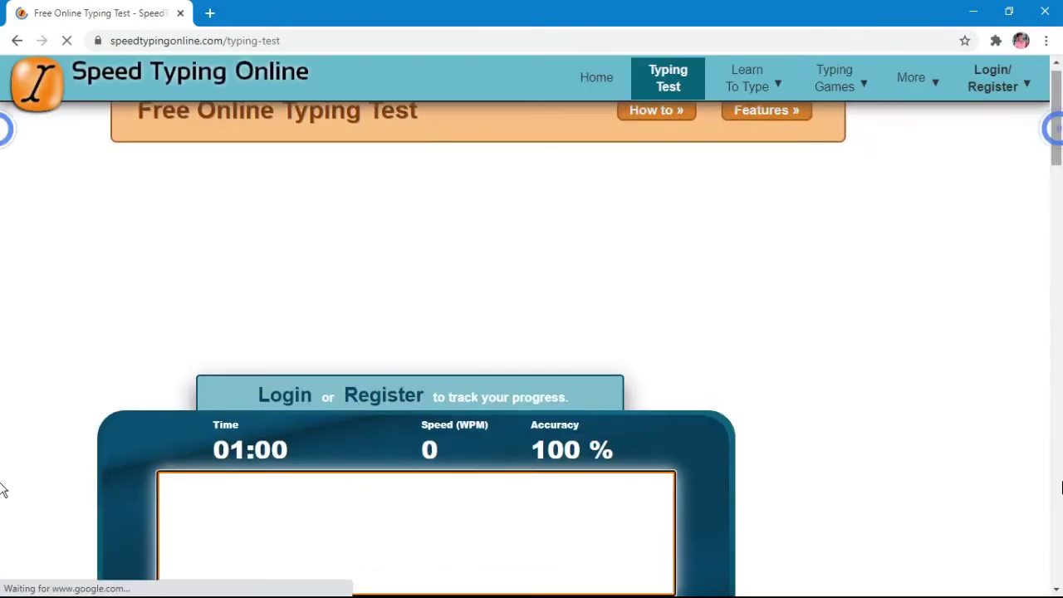
# Look over the typing test page, including the practice passage, timer, speed and accuracy displays, and text settings.
pyautogui.scroll(-15, 2, 158)
pyautogui.scroll(10, 2, 237)
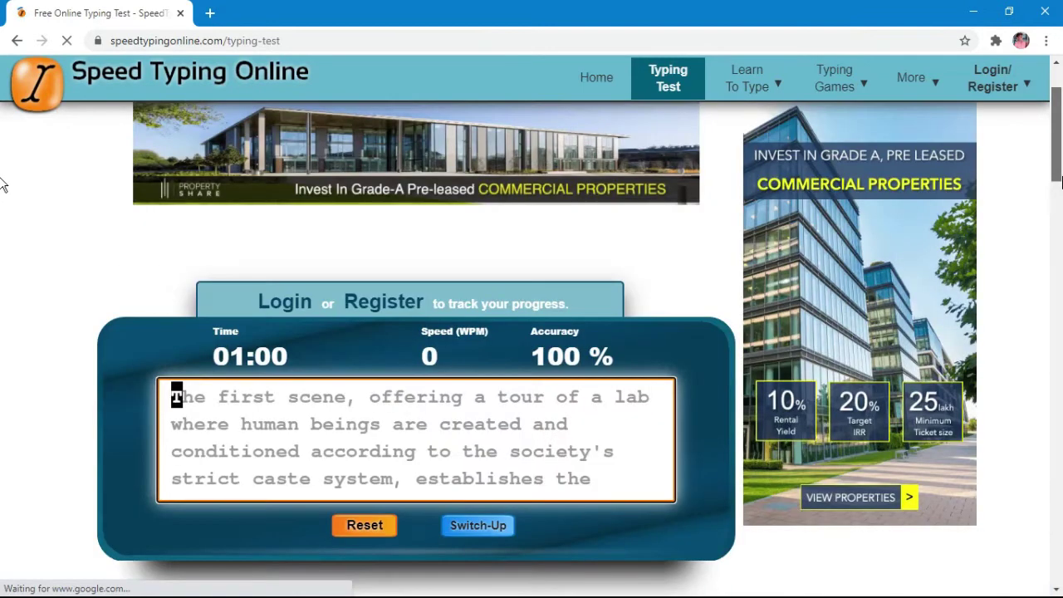
pyautogui.scroll(-3, 1, 153)
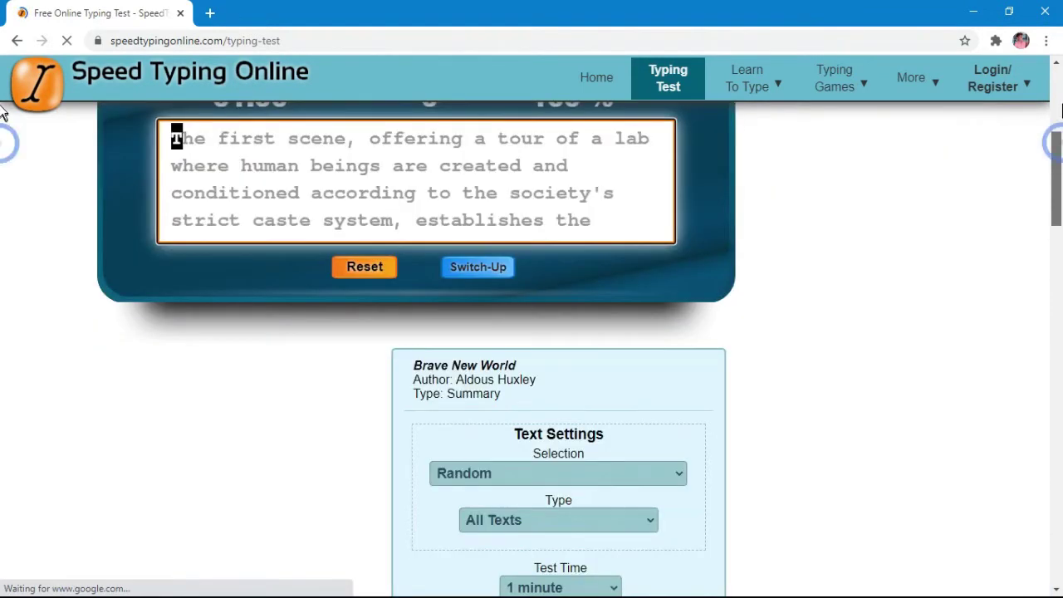
pyautogui.scroll(3, 2, 141)
pyautogui.scroll(2, 2, 78)
pyautogui.scroll(-3, 2, 77)
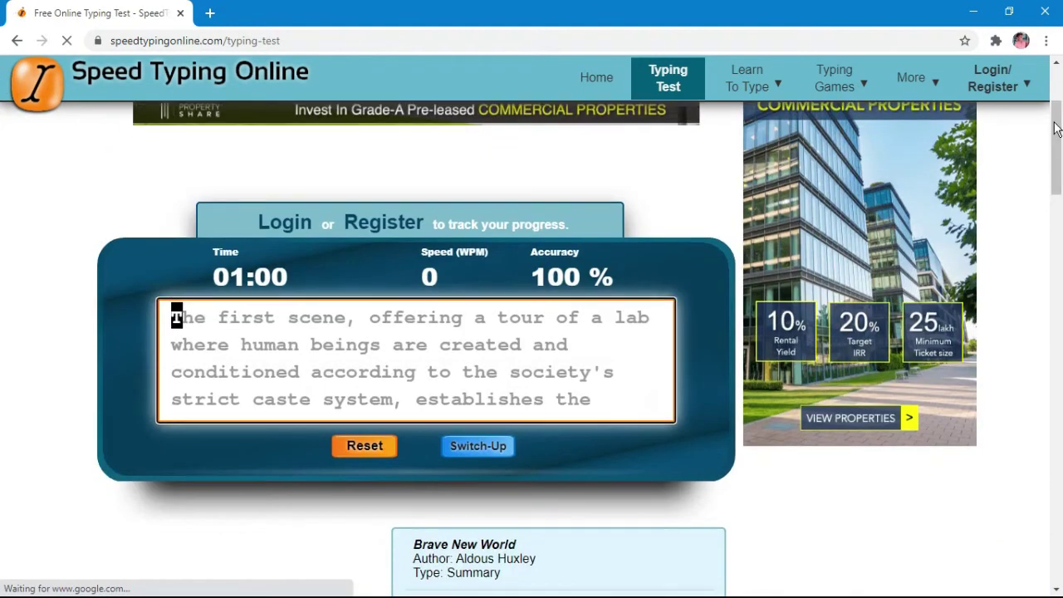
pyautogui.scroll(2, 671, 79)
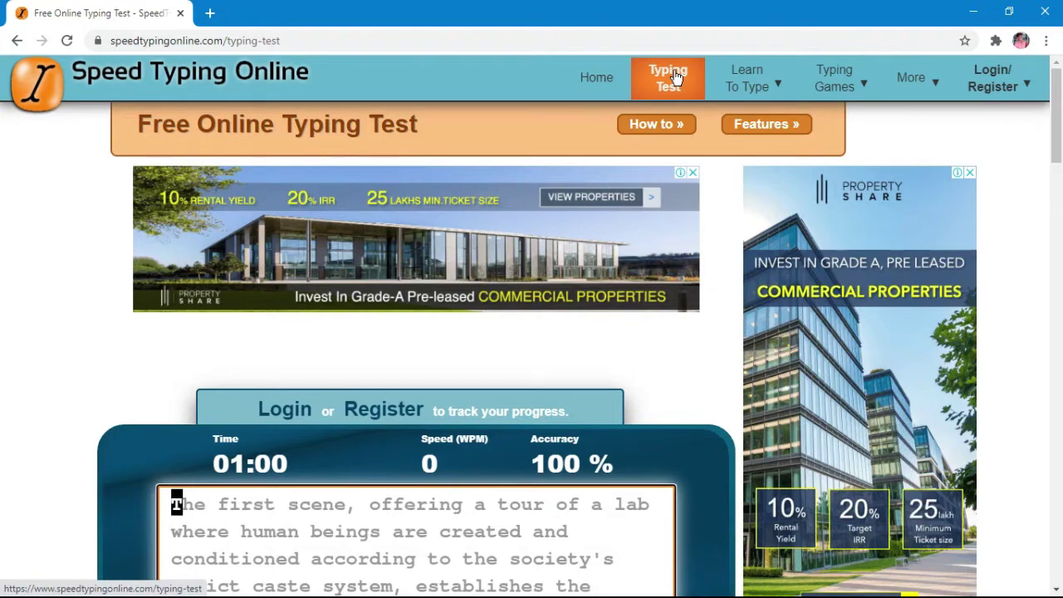
pyautogui.scroll(-2, 3, 169)
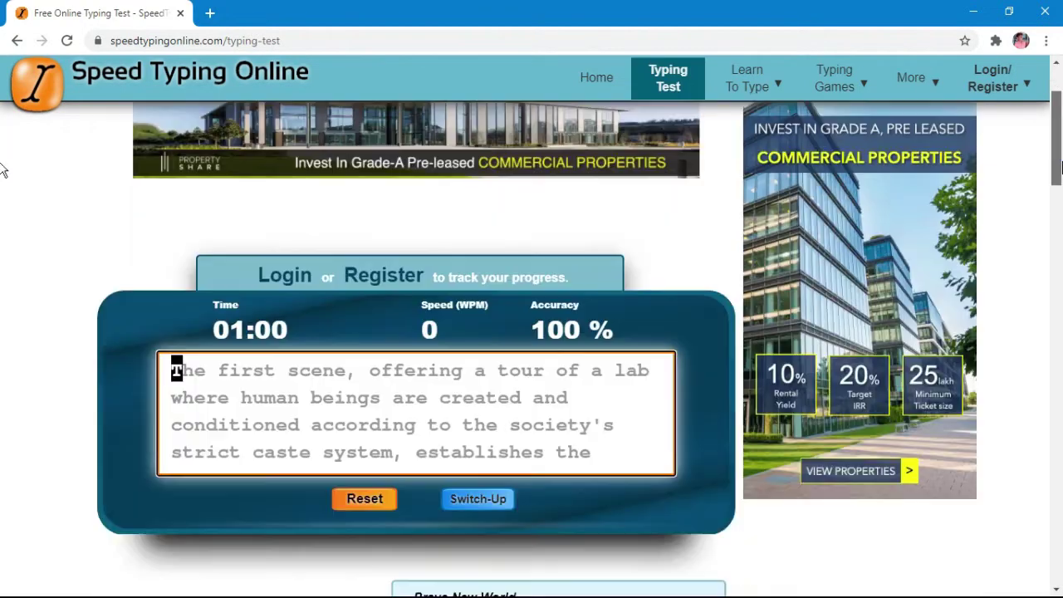
pyautogui.scroll(-1, 493, 285)
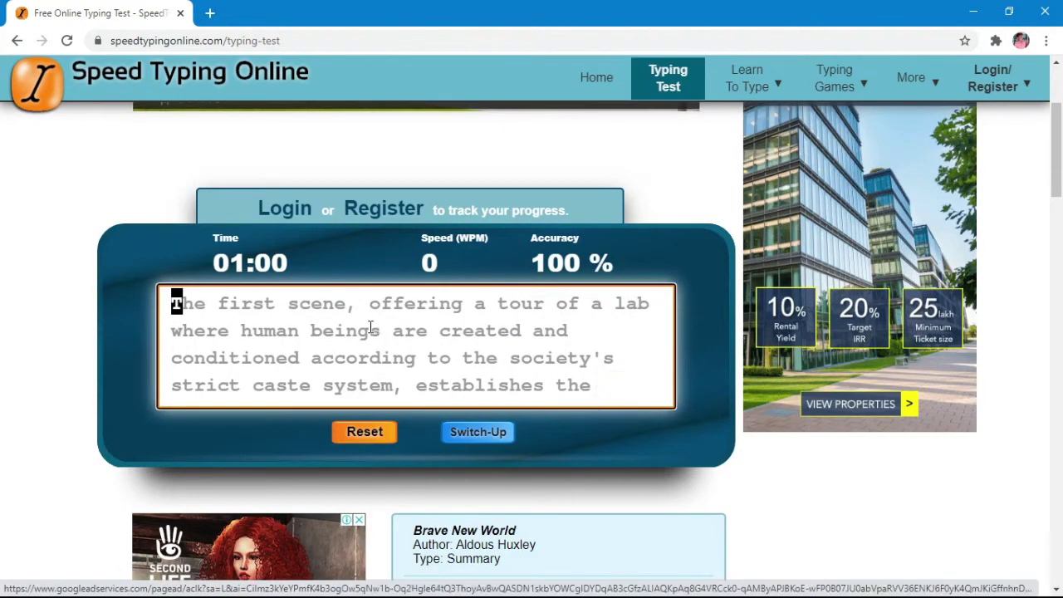
# Start the one-minute typing test and enter the passage's opening words "The first scene,", correcting any mistyped letters.
pyautogui.moveTo(370, 326); pyautogui.dragTo(602, 389)
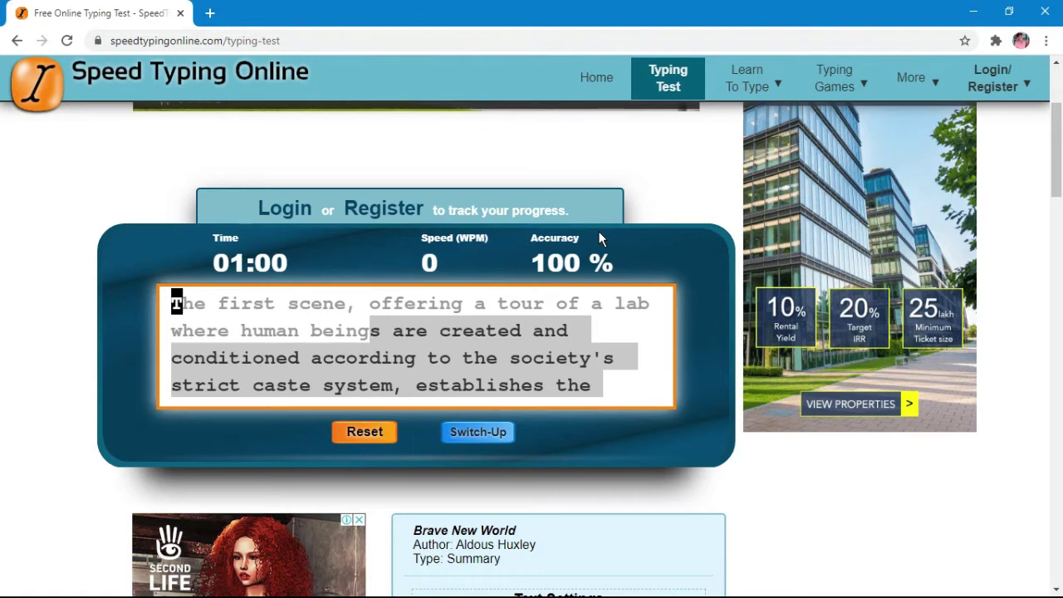
pyautogui.click(517, 307)
pyautogui.click(517, 308)
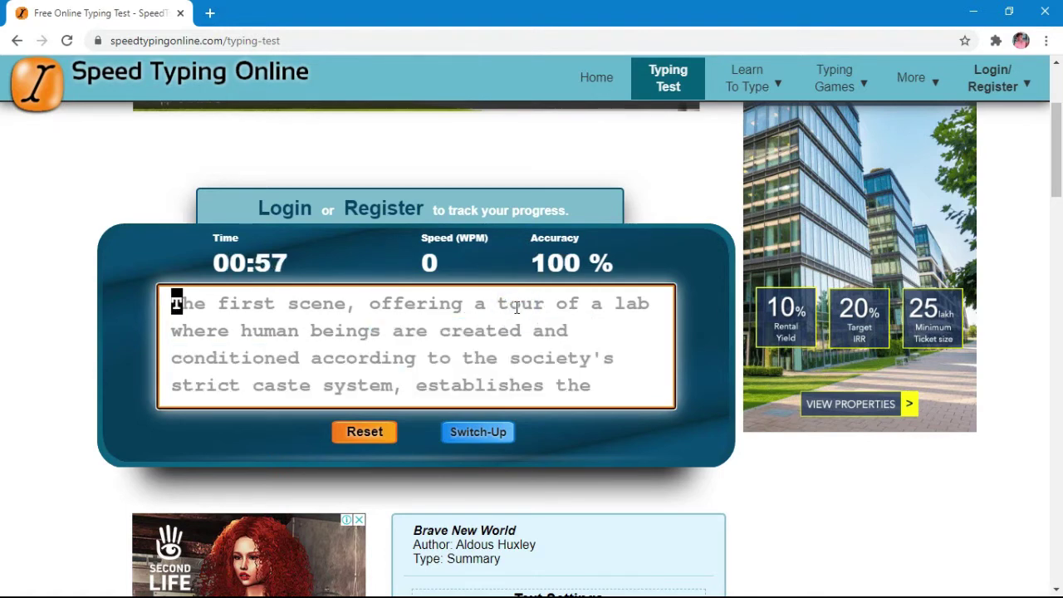
pyautogui.write('The fi')
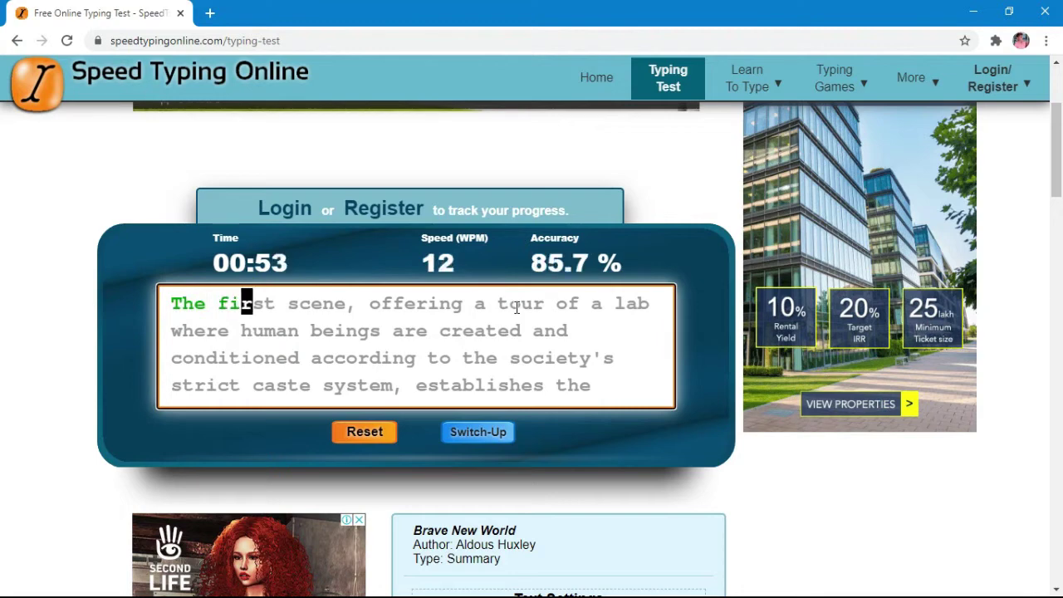
pyautogui.write('rst scen')
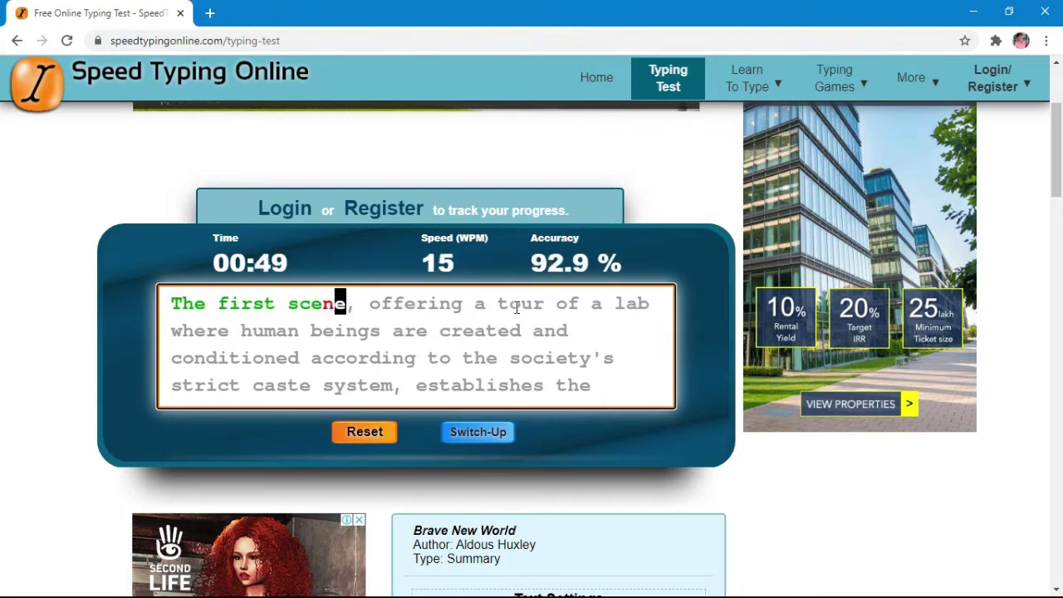
pyautogui.press('BackSpace')
pyautogui.write('ne,')
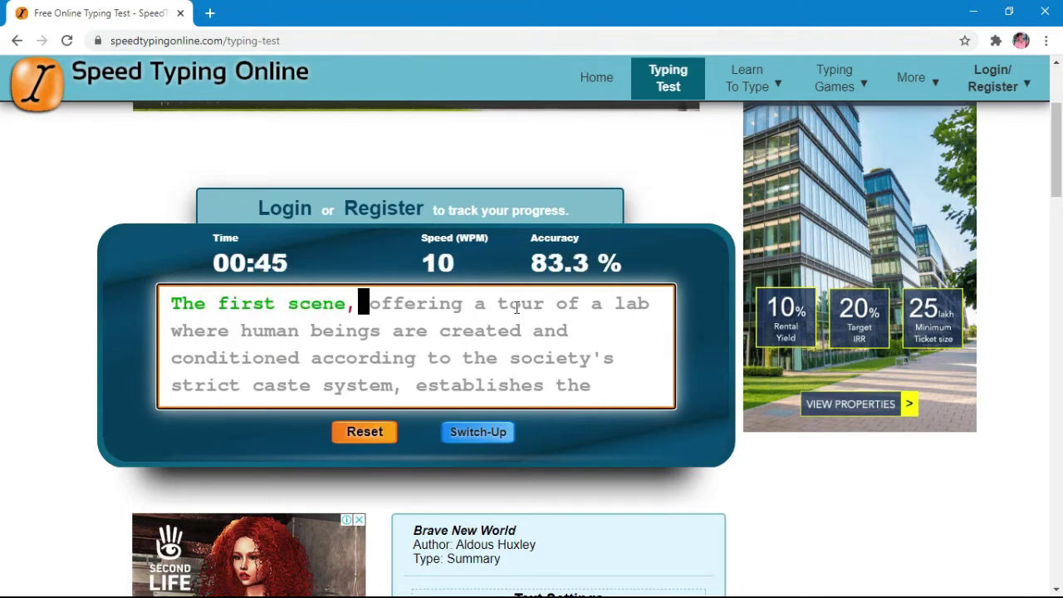
# Continue the test passage with "offering a tour of a lab", correcting mistakes in the last words.
pyautogui.write(' offerin')
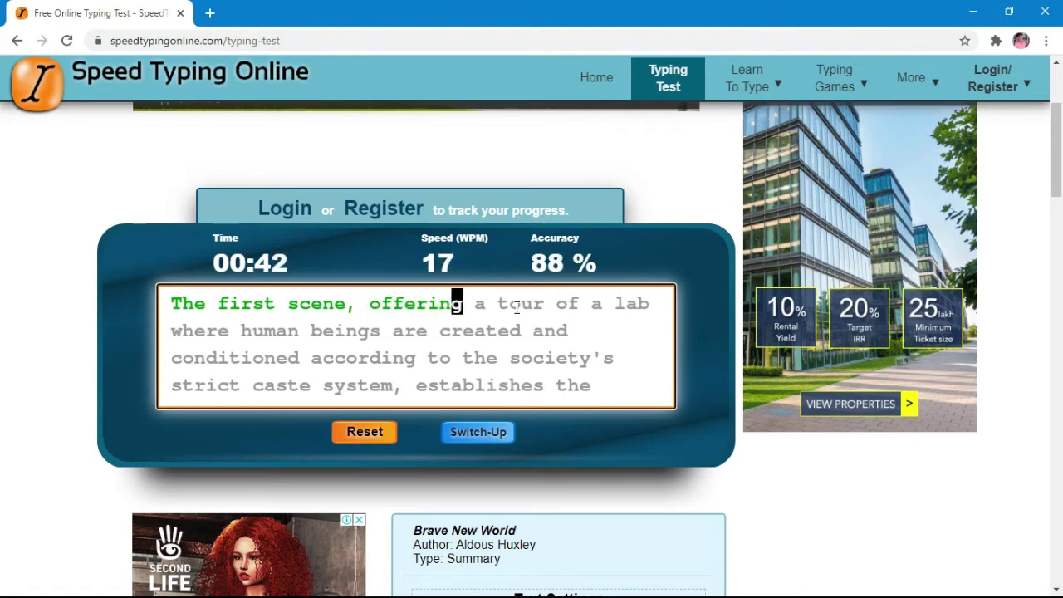
pyautogui.write('g a tour')
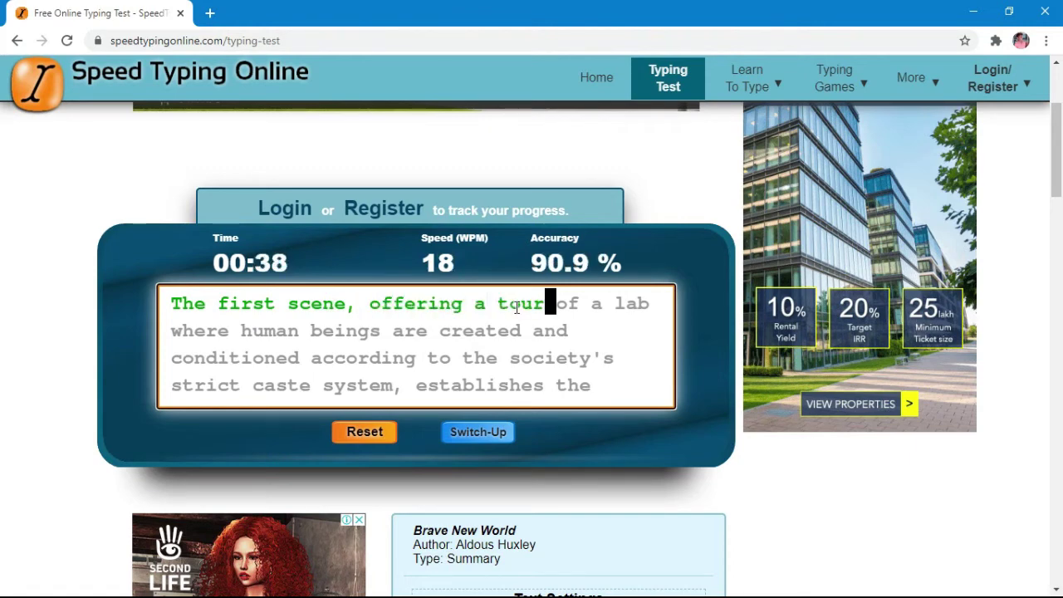
pyautogui.write(' of a ')
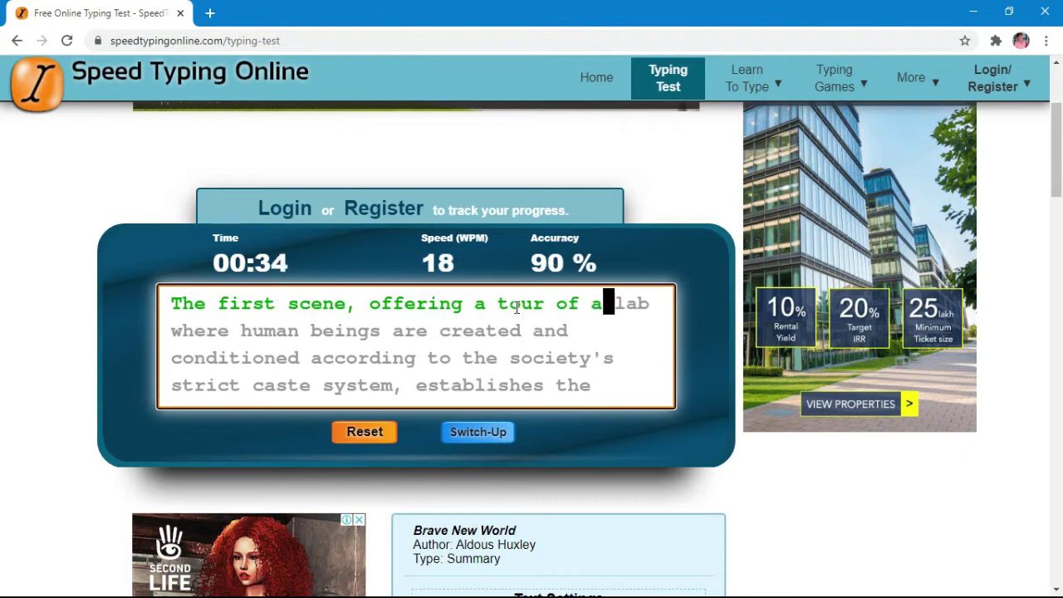
pyautogui.write('lab')
pyautogui.press('BackSpace')
pyautogui.press('BackSpace')
pyautogui.press('BackSpace')
pyautogui.press('BackSpace')
pyautogui.press('BackSpace')
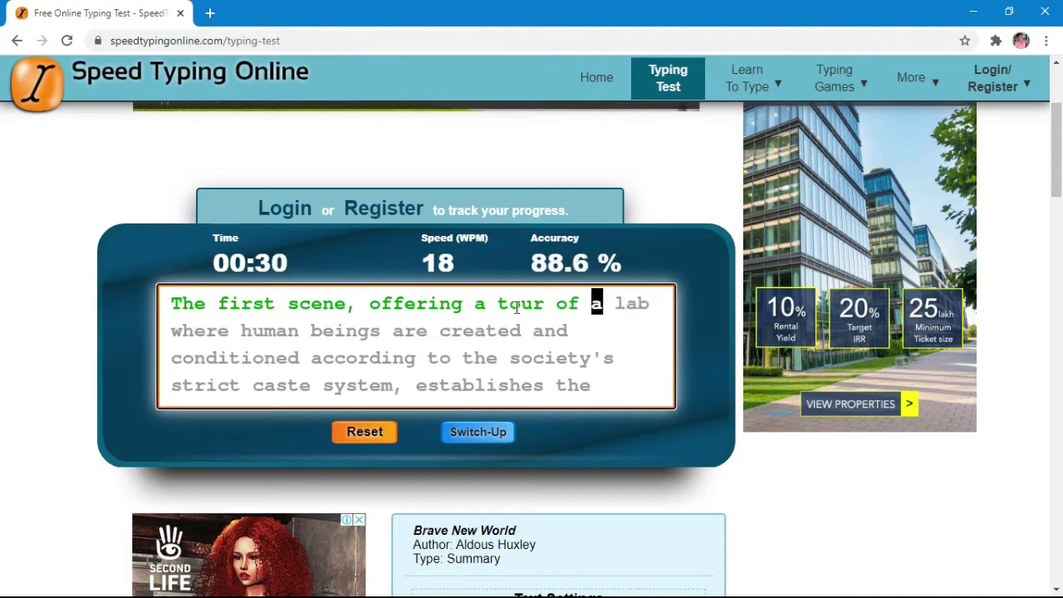
pyautogui.write('a lab')
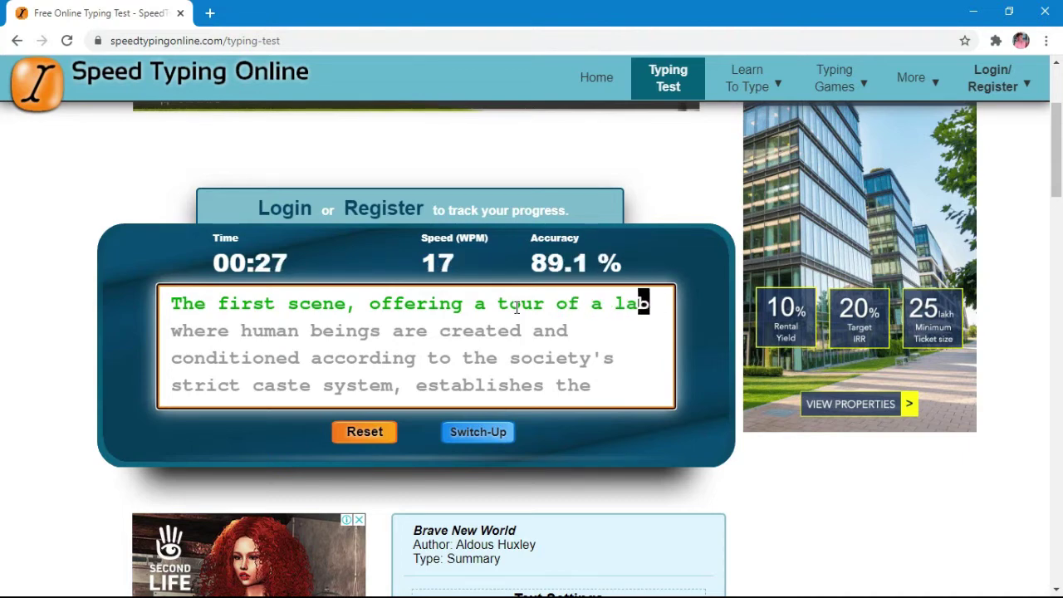
# Enter "where human beings are created and conditioned" in the test passage until the time runs out.
pyautogui.write(' wher')
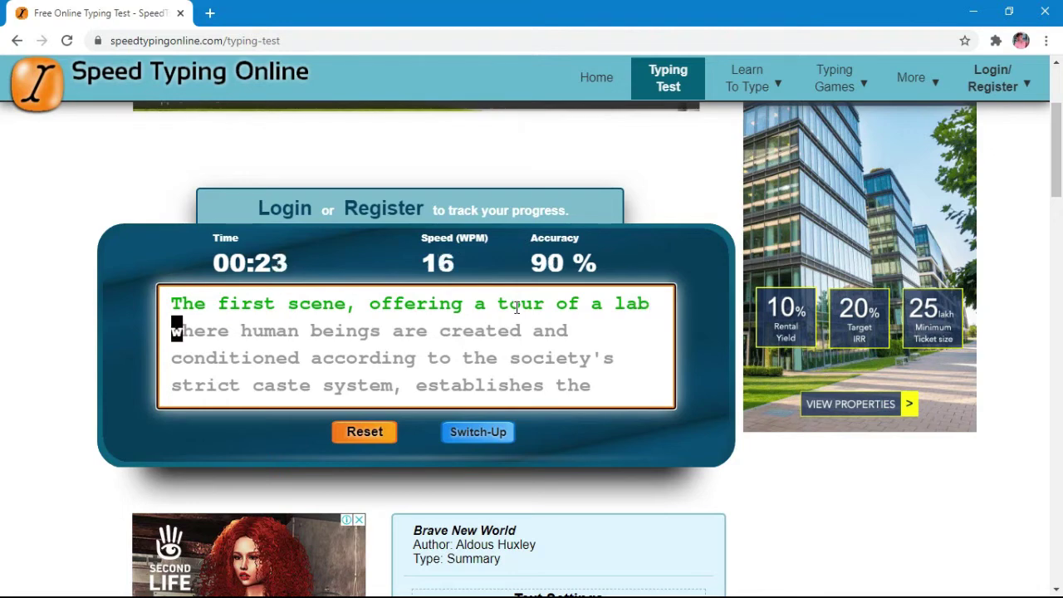
pyautogui.write('e hum')
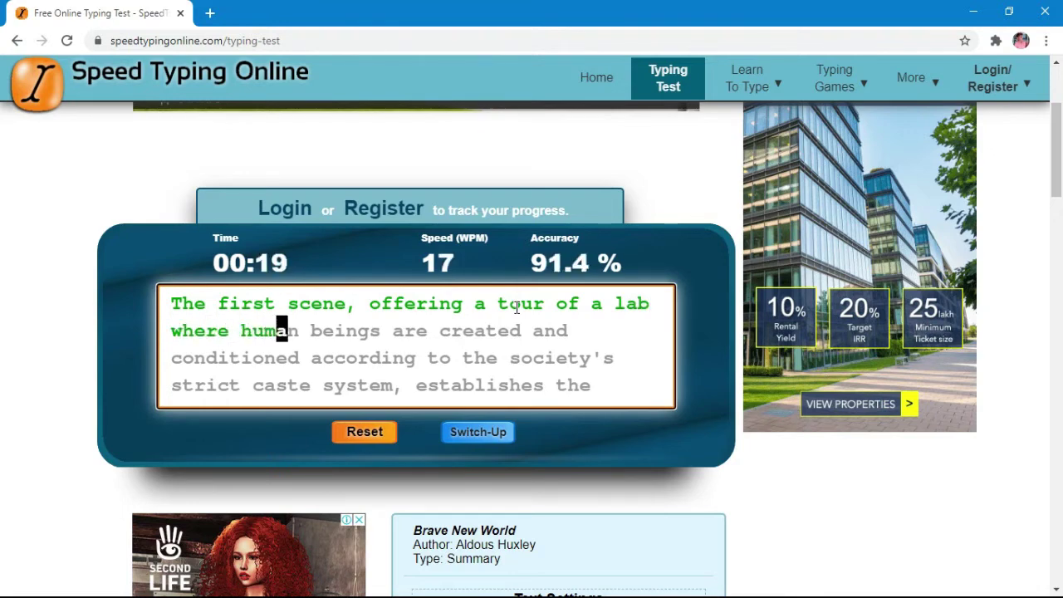
pyautogui.write('an beings')
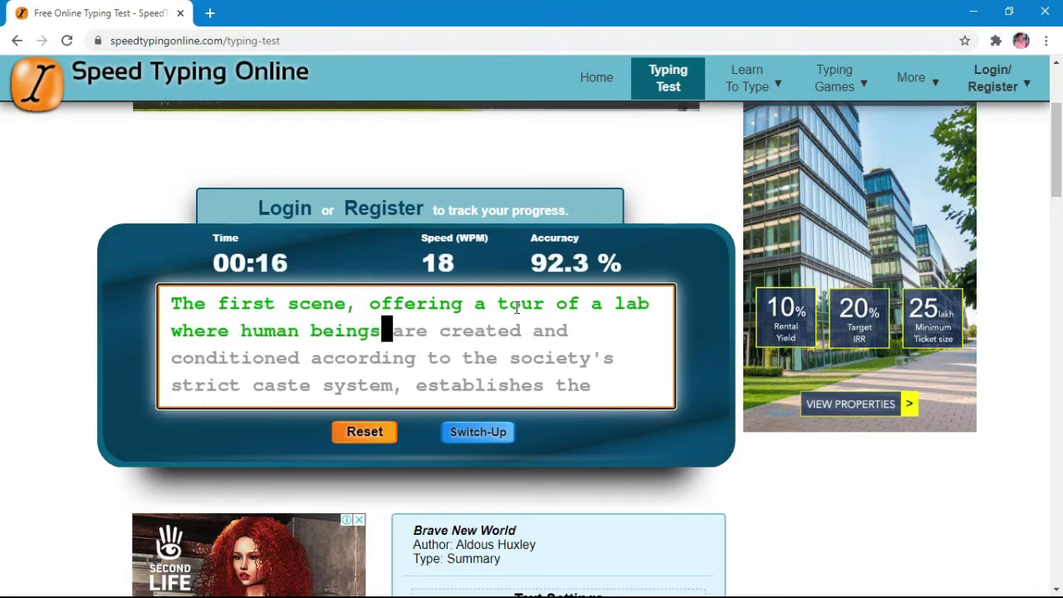
pyautogui.write(' are created ')
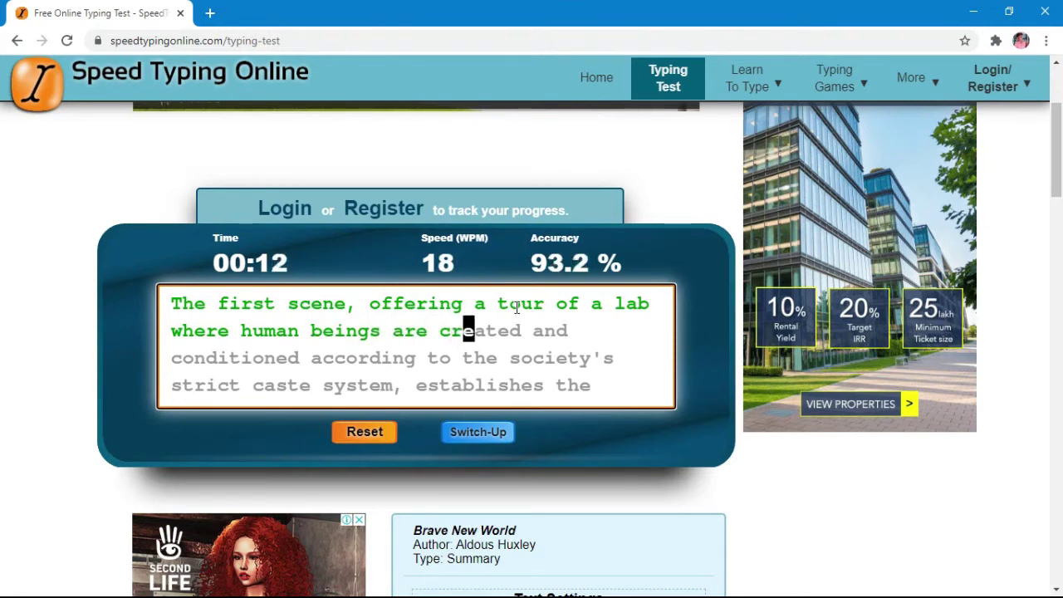
pyautogui.write('and co')
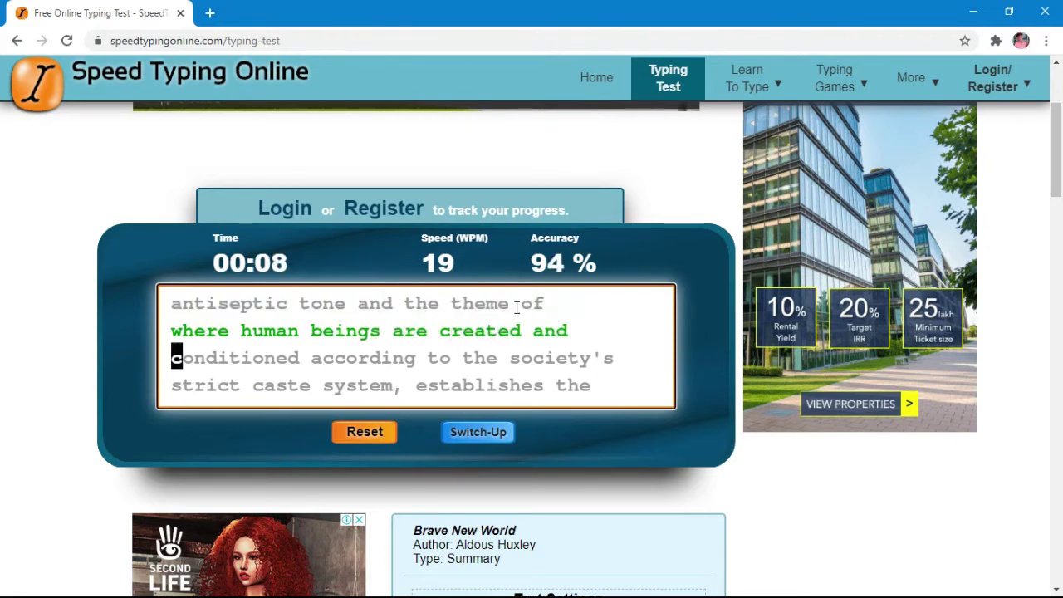
pyautogui.press('BackSpace')
pyautogui.write('on')
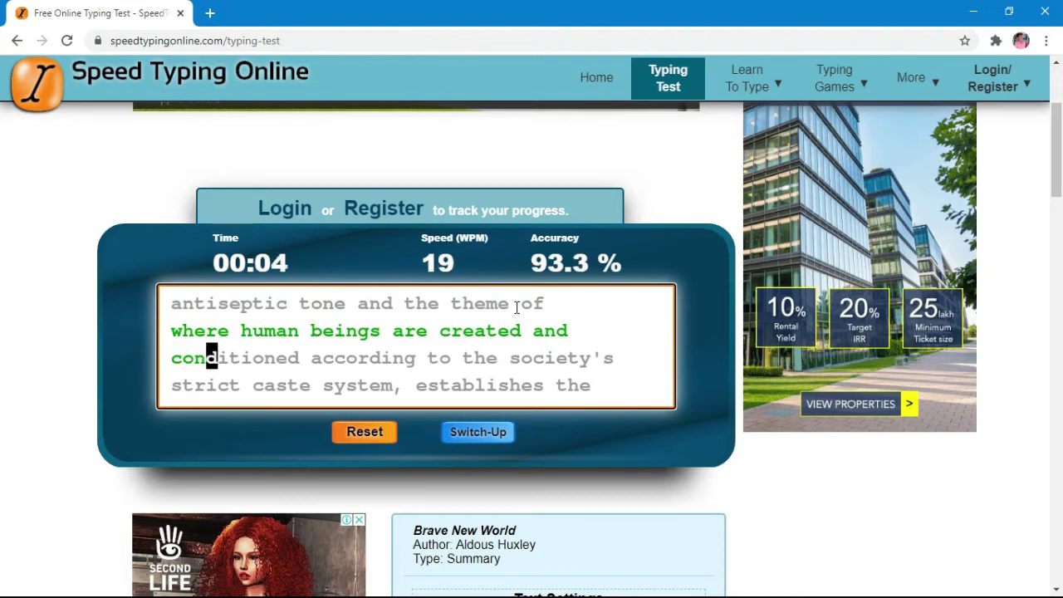
pyautogui.write('ditioned')
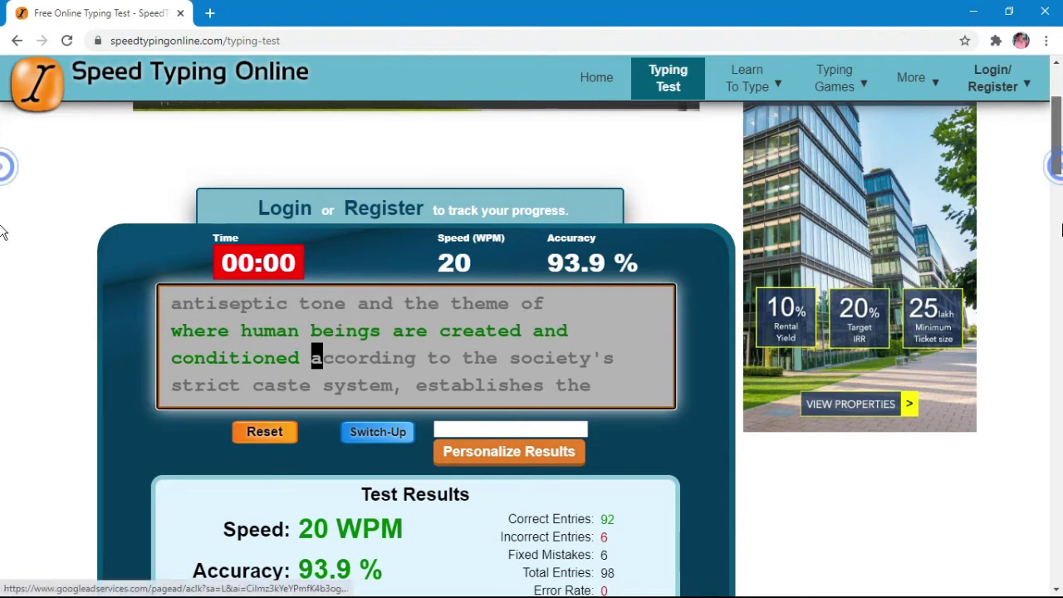
# Review the Test Results for speed, accuracy, entry counts, sharing options and the fastest and slowest characters.
pyautogui.scroll(-4, 3, 200)
pyautogui.scroll(4, 2, 174)
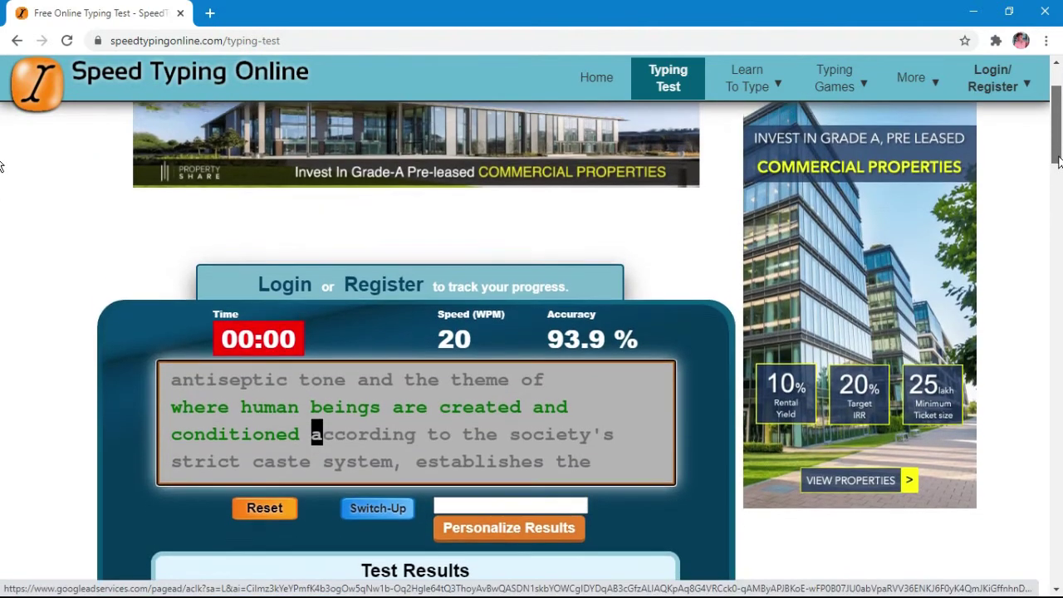
pyautogui.moveTo(1059, 162); pyautogui.dragTo(1059, 174)
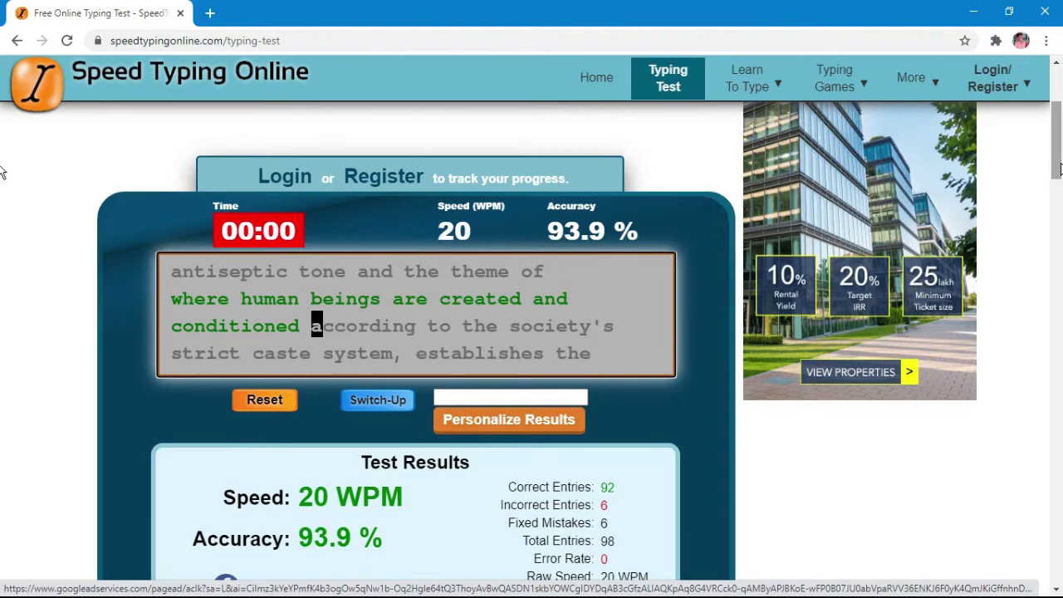
pyautogui.moveTo(1059, 159); pyautogui.dragTo(1060, 193)
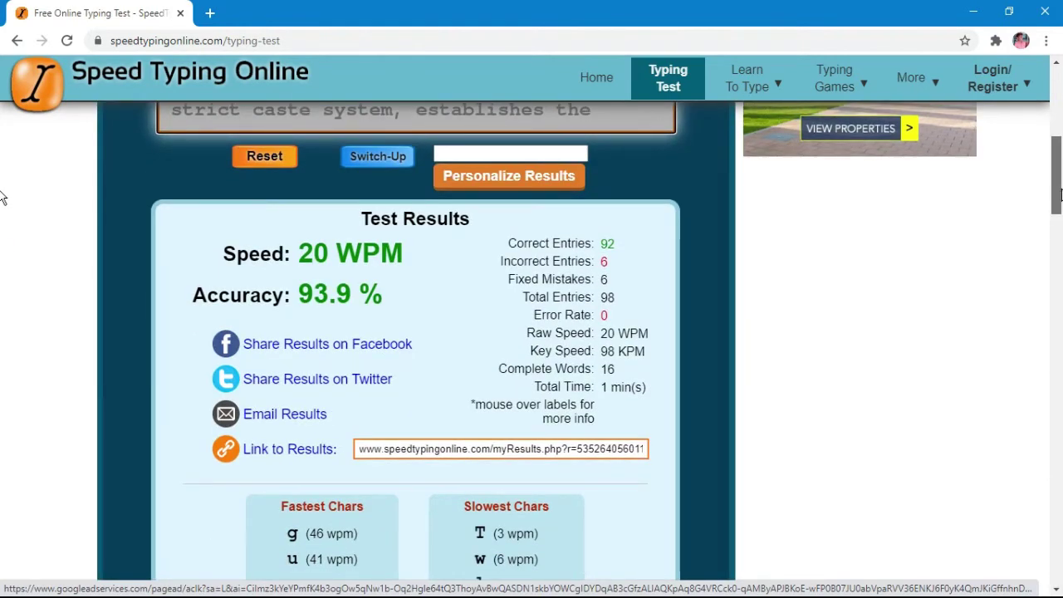
pyautogui.moveTo(1061, 192); pyautogui.dragTo(1060, 197)
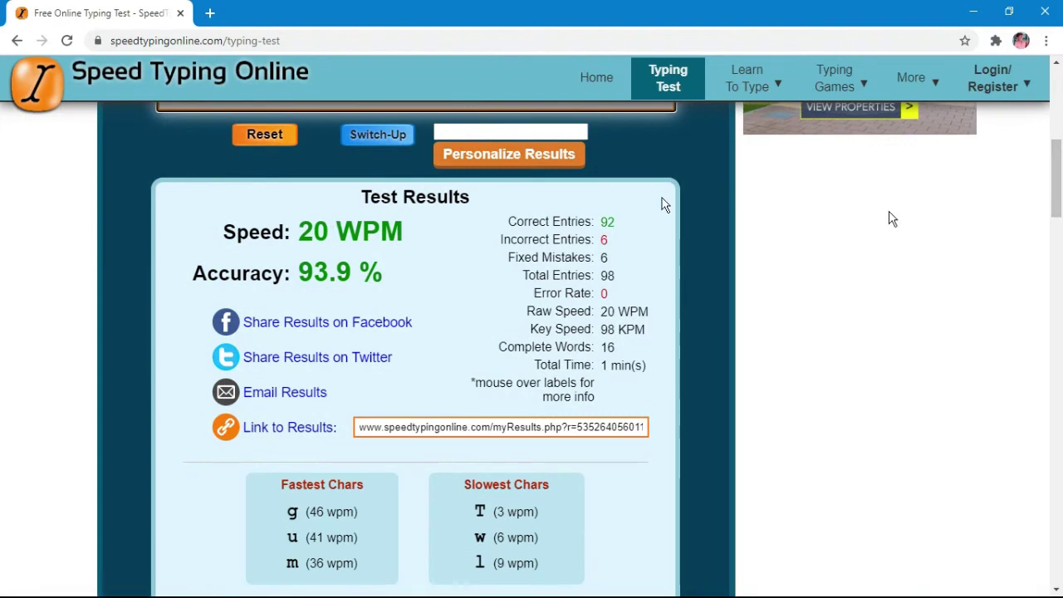
# Open the Typing Tutor page from the site's Learn To Type section.
pyautogui.moveTo(1059, 152); pyautogui.dragTo(1061, 120)
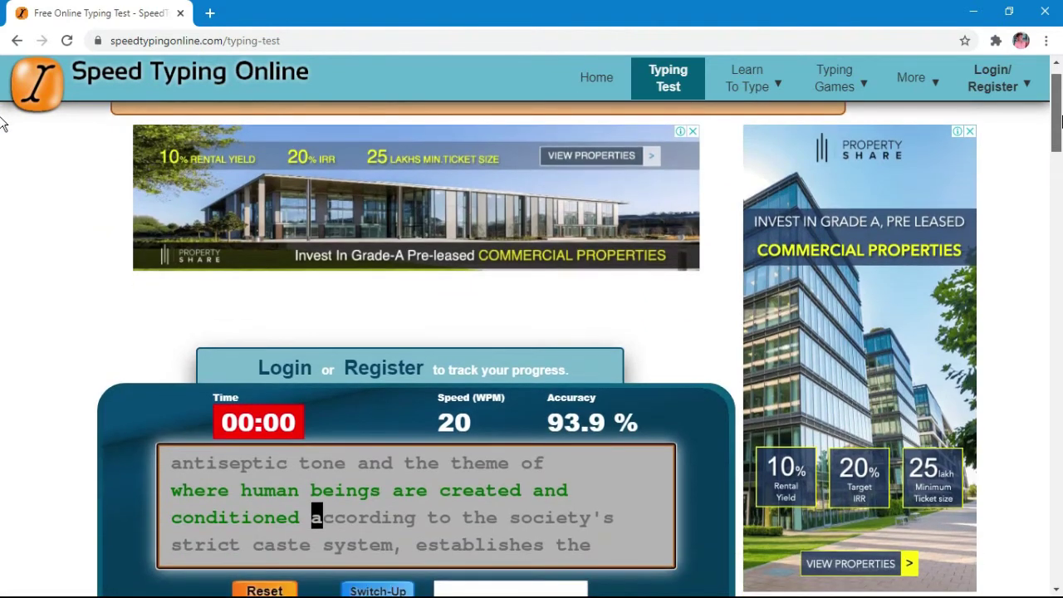
pyautogui.moveTo(3, 123); pyautogui.dragTo(792, 36)
pyautogui.moveTo(777, 87)
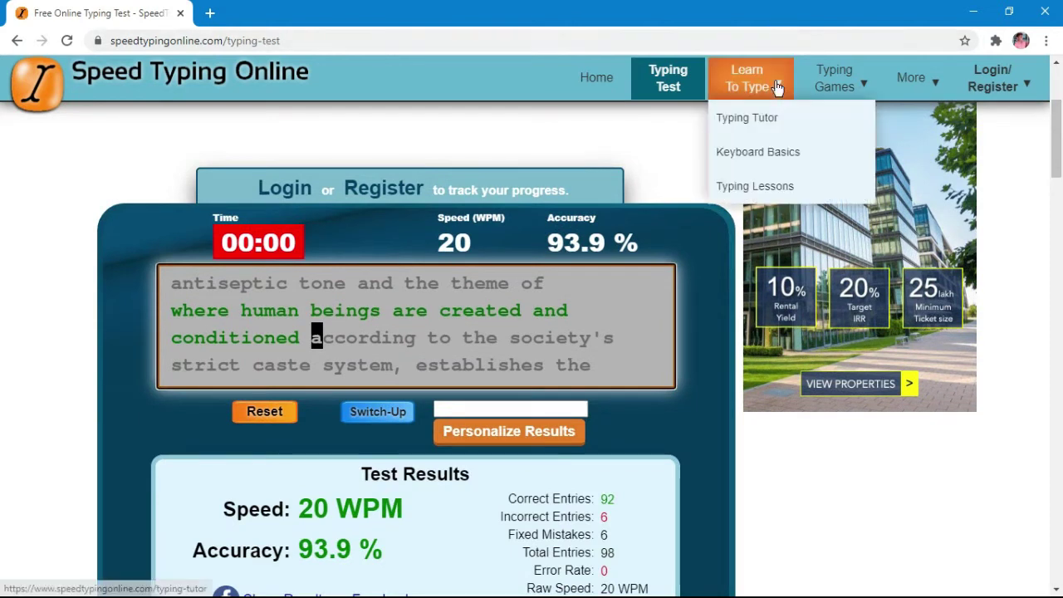
pyautogui.click(784, 125)
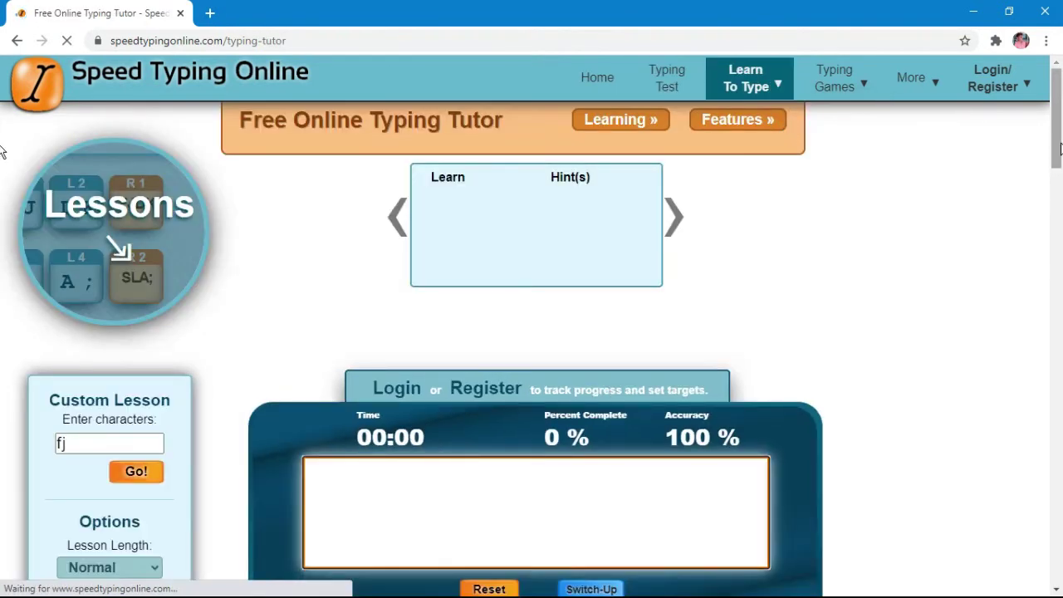
# Start the typing tutor's D and K lesson with "d k ddk dddd kddd", correcting the mistake in the fourth group.
pyautogui.scroll(-2, 3, 184)
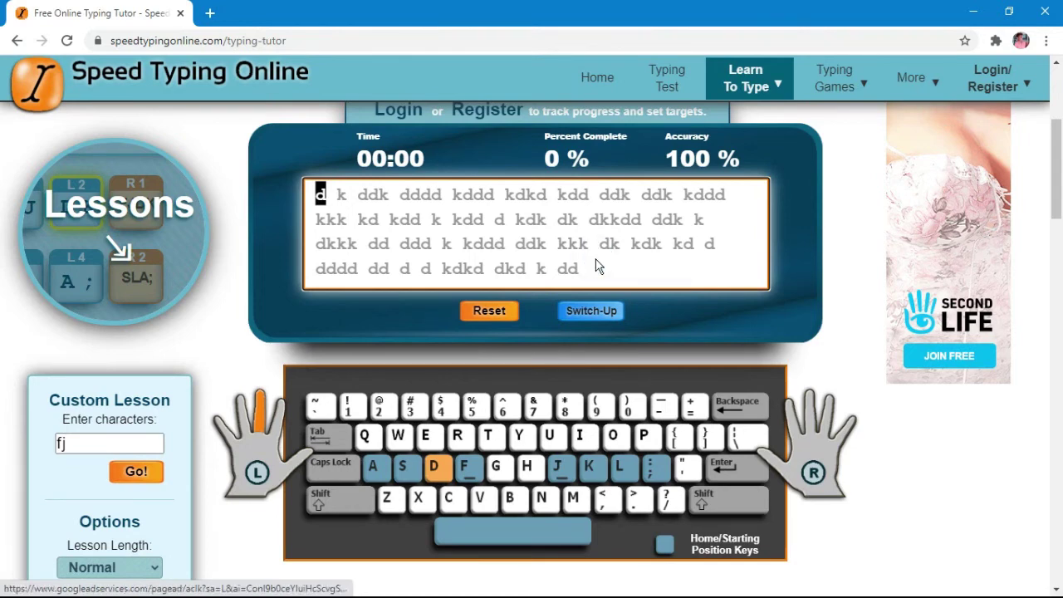
pyautogui.write('d k')
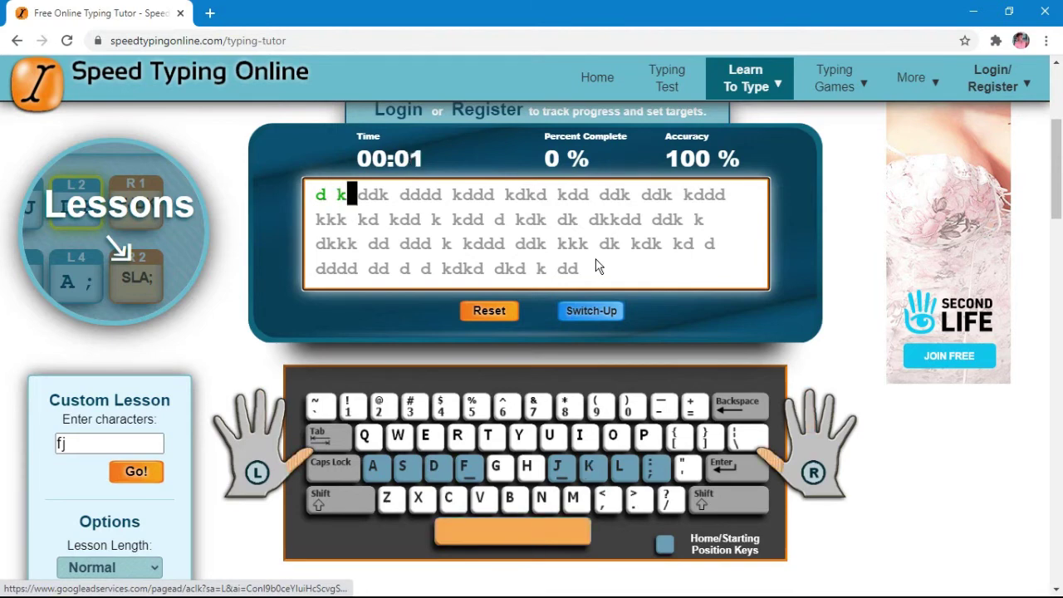
pyautogui.write(' ddk ddd')
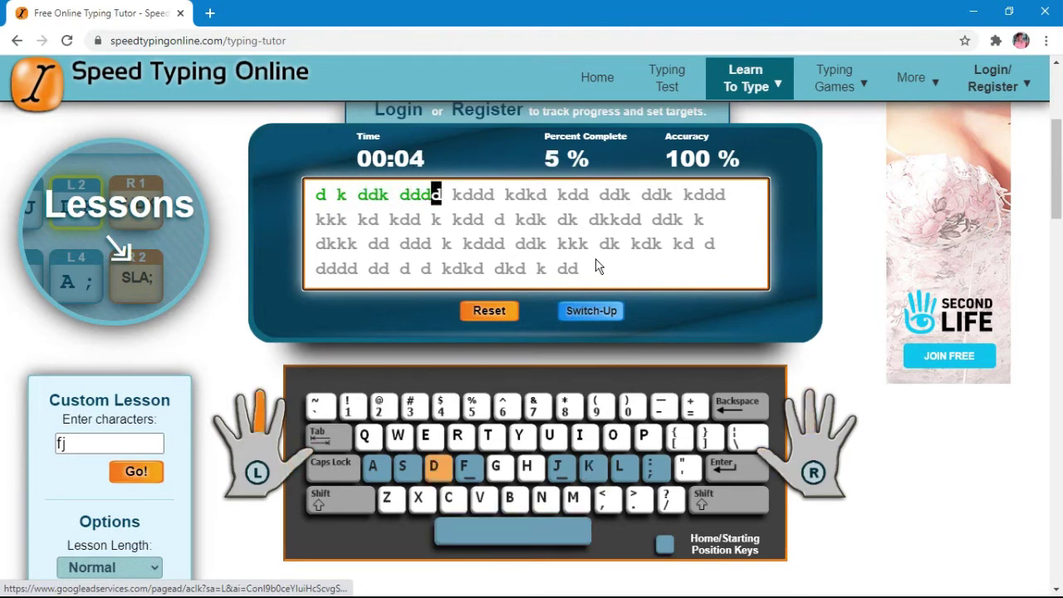
pyautogui.write('d kd')
pyautogui.press('BackSpace')
pyautogui.press('BackSpace')
pyautogui.press('BackSpace')
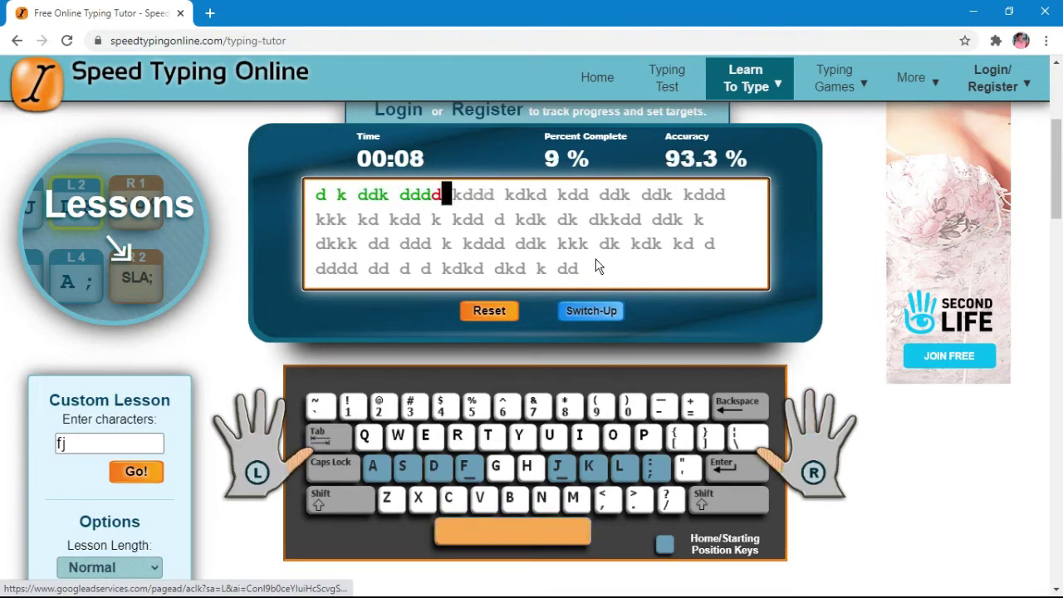
pyautogui.press('BackSpace')
pyautogui.write('d kddd ')
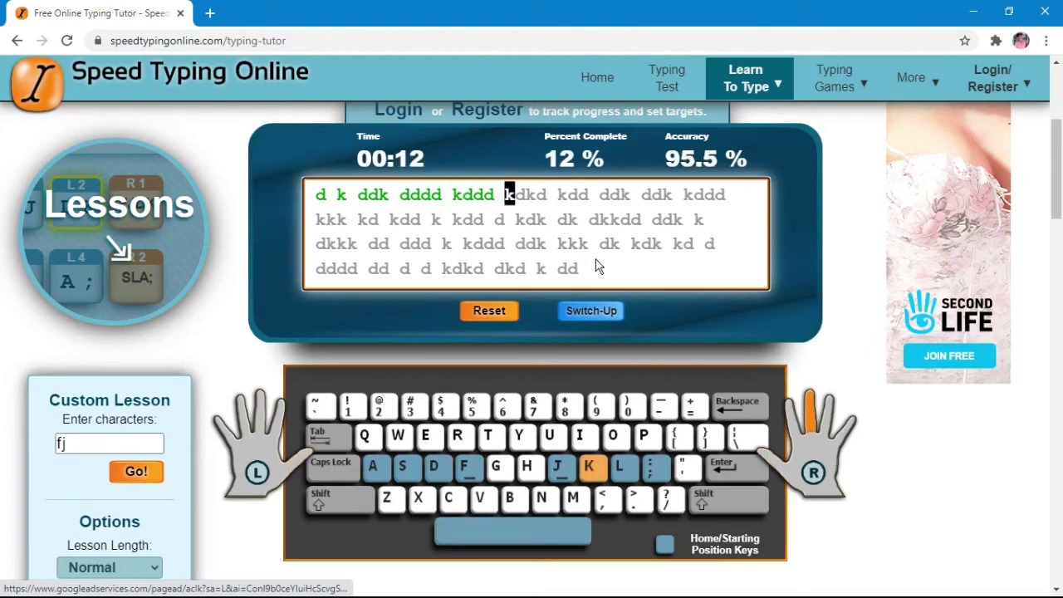
# Continue the lesson text with "kdkd kdd ddk ddk kddd" and "kkk" at the start of the second line.
pyautogui.write('kdkd kdd')
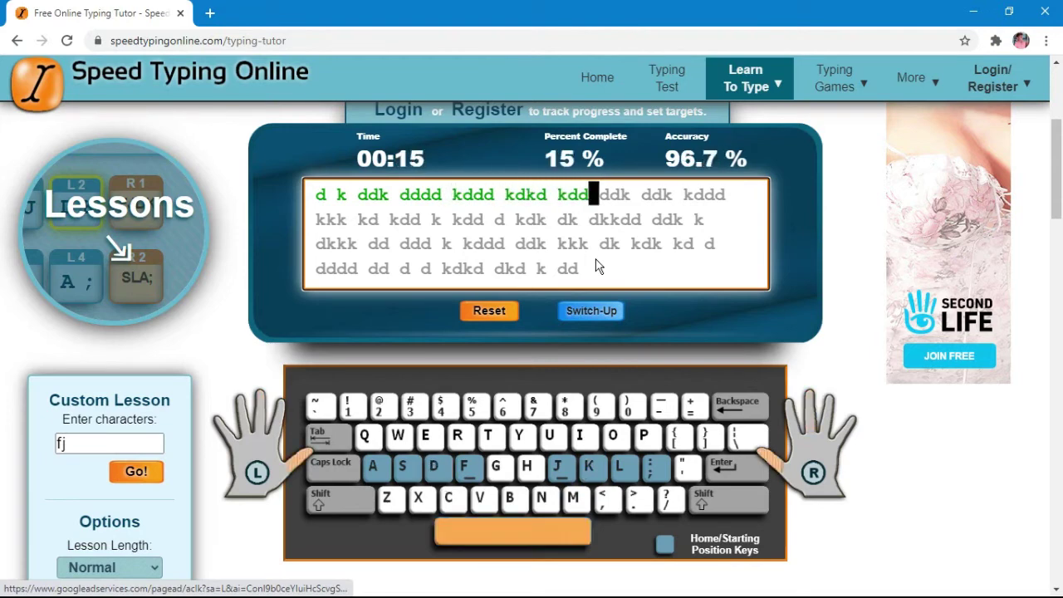
pyautogui.write(' ddk ddk')
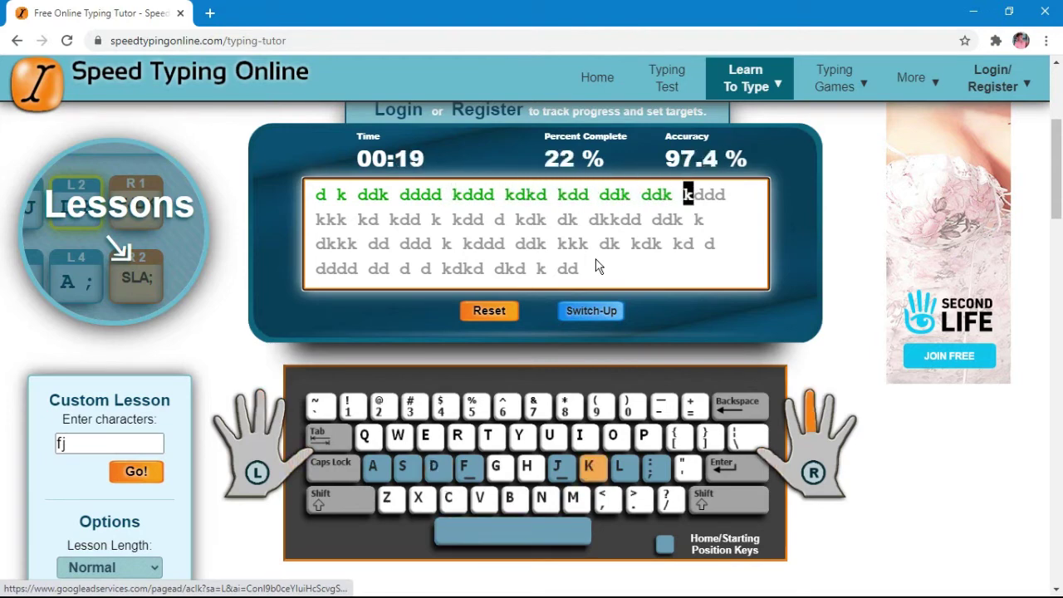
pyautogui.write(' k')
pyautogui.write('ddd kkk ')
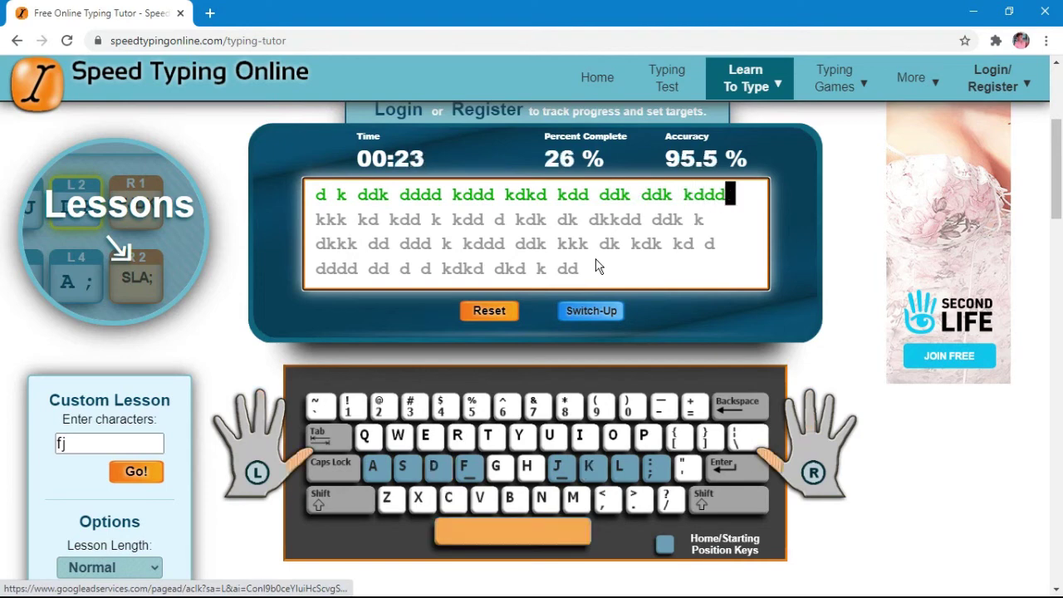
# Complete the lesson's second line with "kd kdd k kdd d kdk dk dkkdd ddk k", correcting the mistake in "dkkdd".
pyautogui.write('kd kdd k')
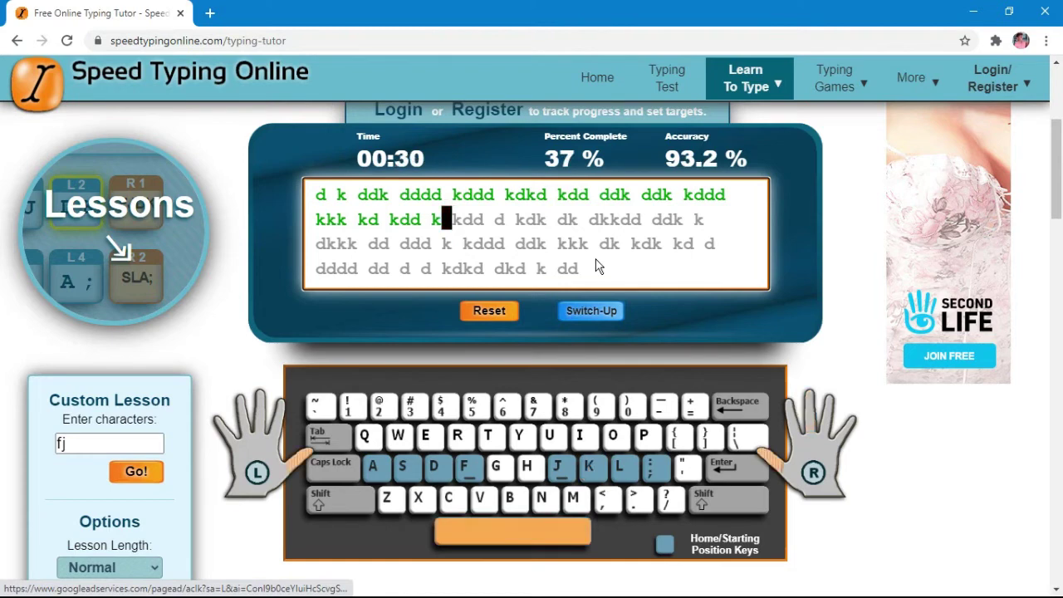
pyautogui.write(' k')
pyautogui.write('dd d')
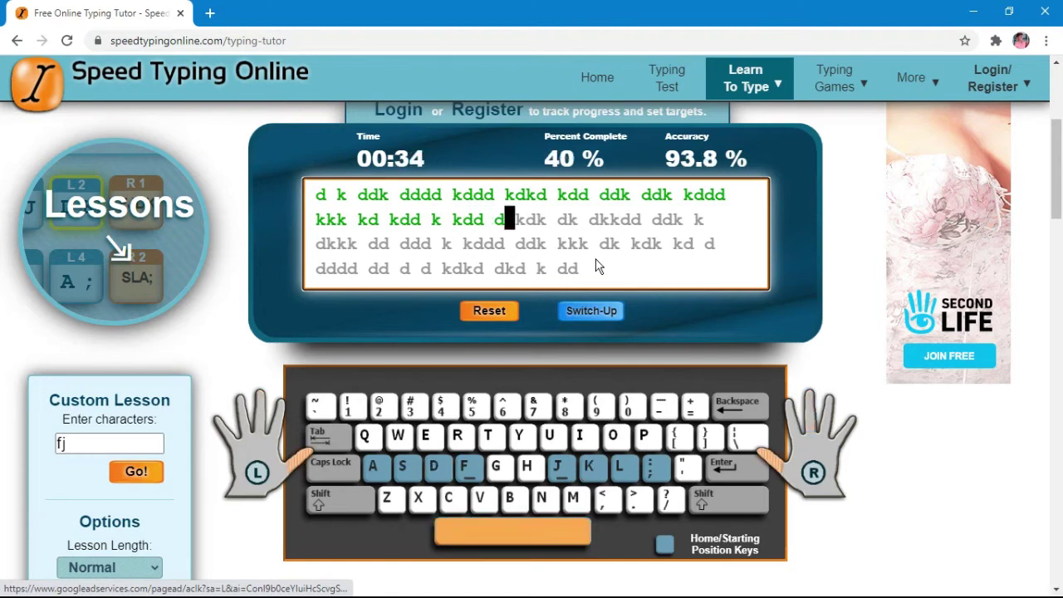
pyautogui.write(' kdk dk d')
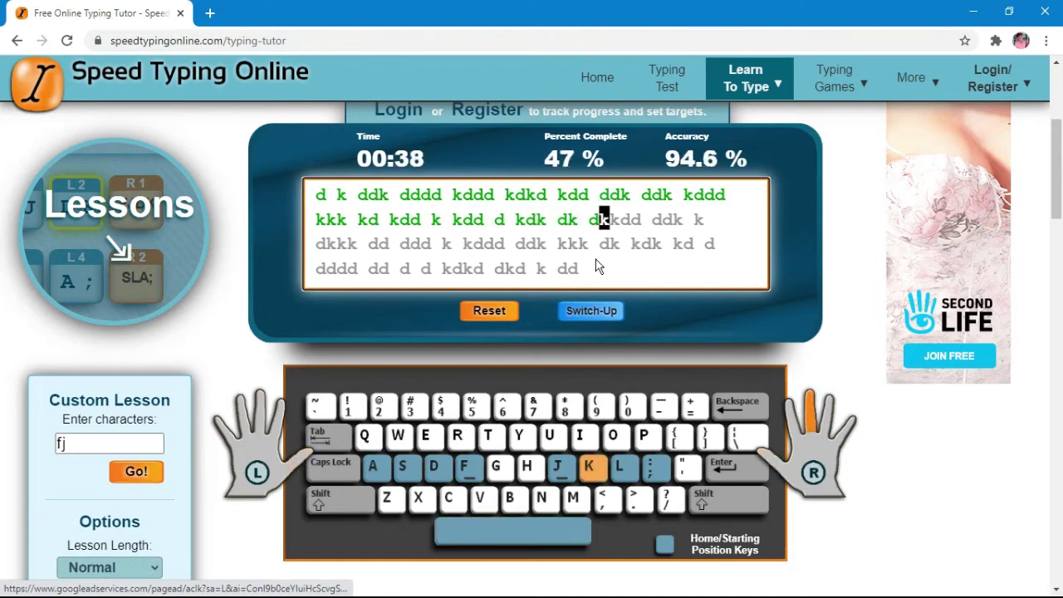
pyautogui.write('kkd')
pyautogui.press('BackSpace')
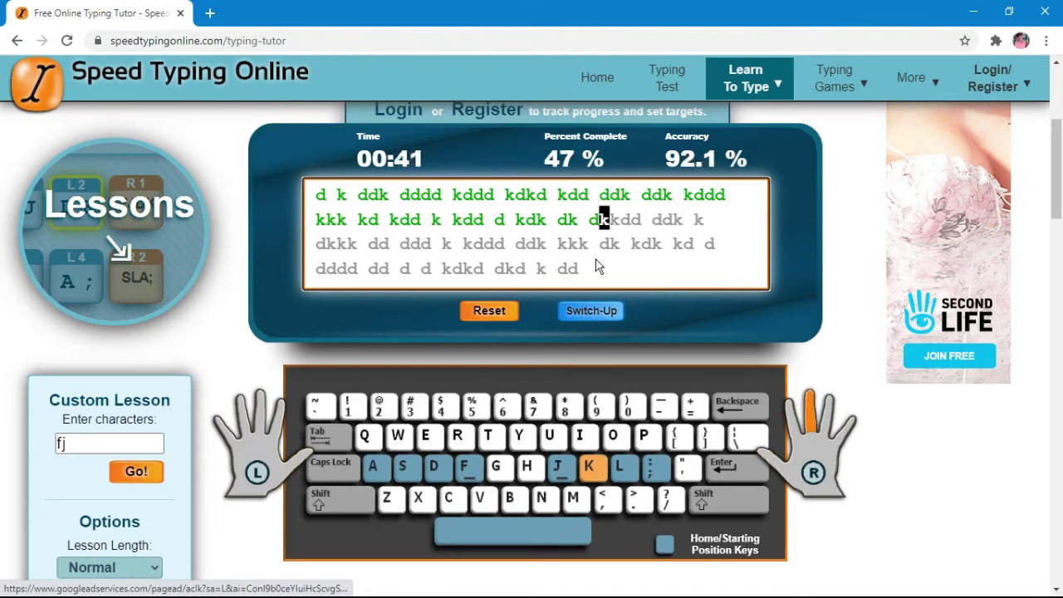
pyautogui.write('kkdd ddk k d')
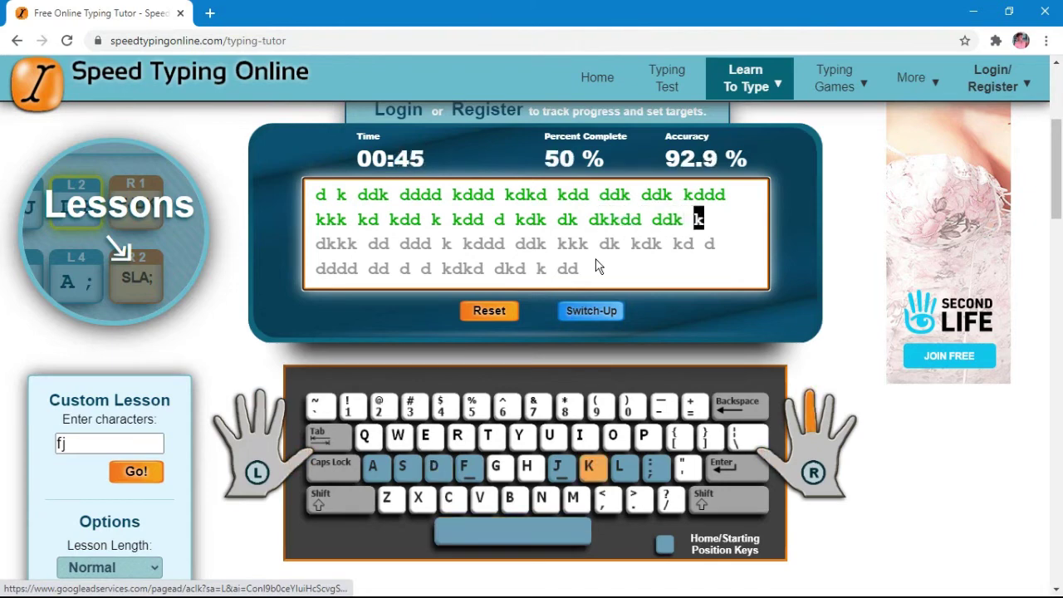
# Enter "dkkk dd ddd k kddd ddk kkk dk kdk" in the third line of the lesson.
pyautogui.write('kkk dd ddd ')
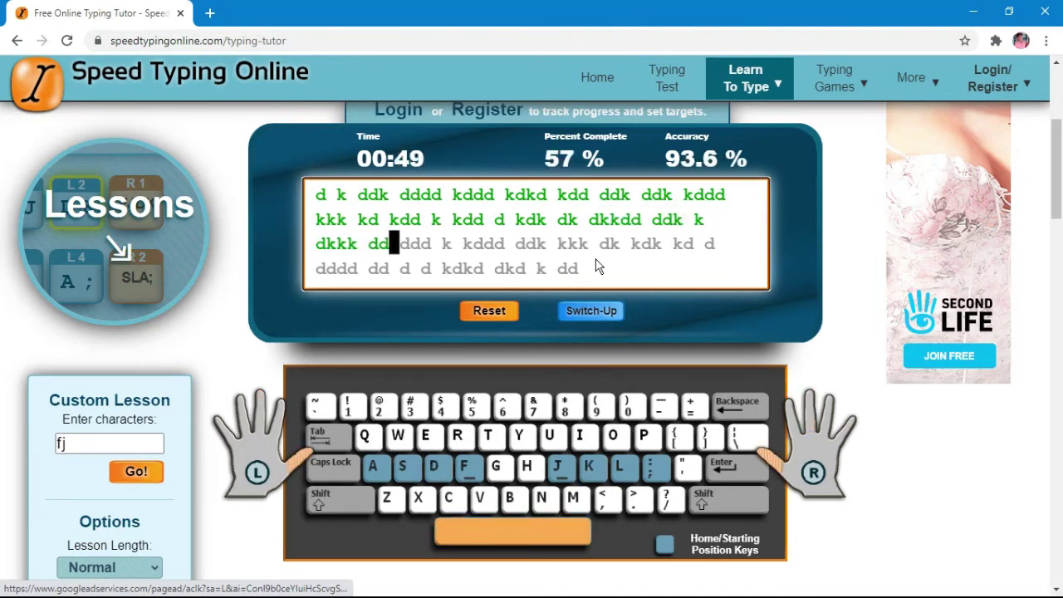
pyautogui.write('k kddd ')
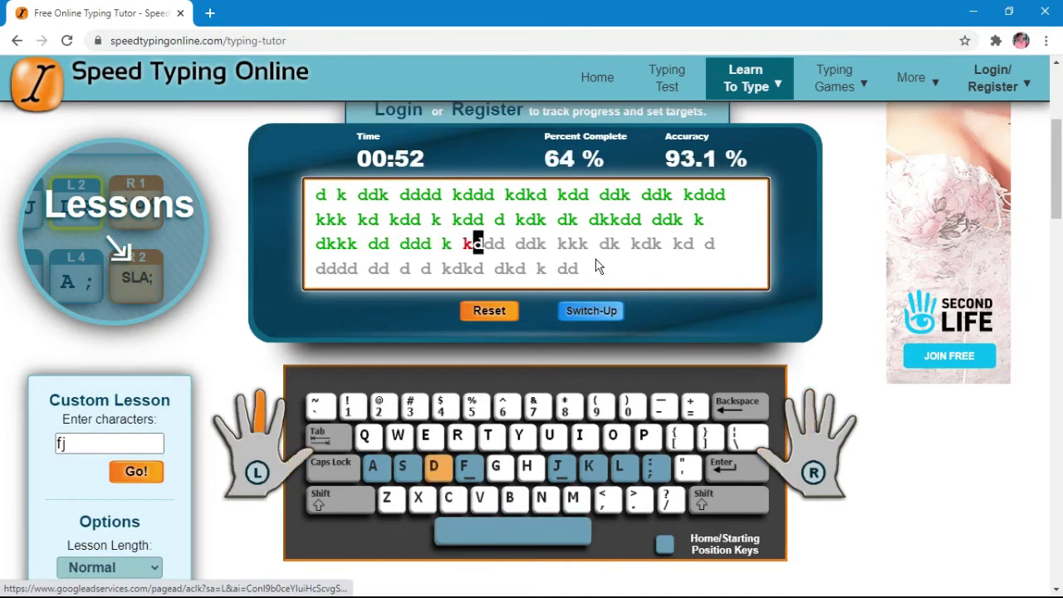
pyautogui.write('ddk k')
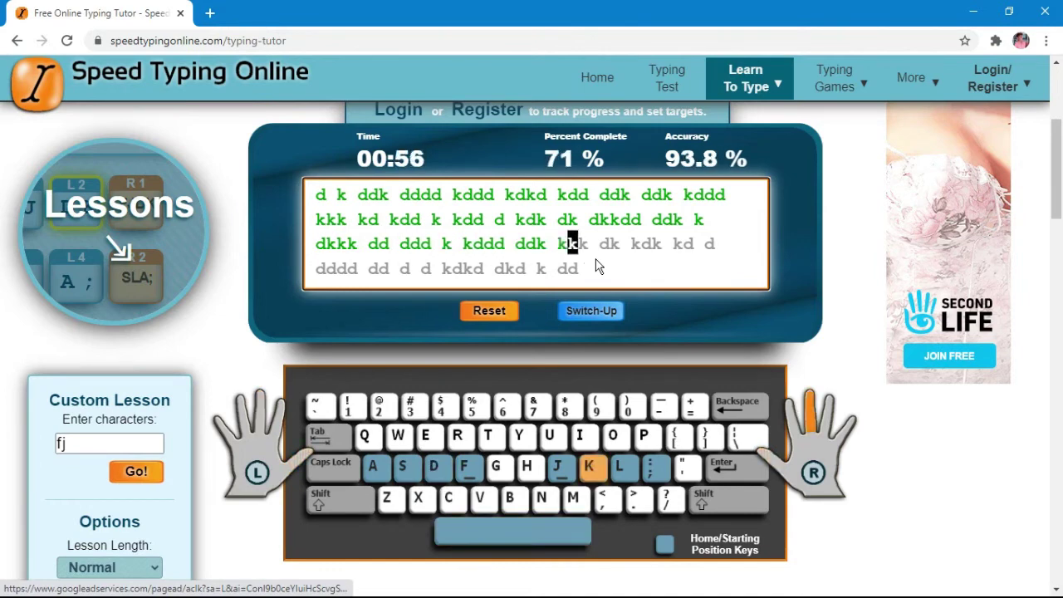
pyautogui.write('kk dk kdk dk kdk')
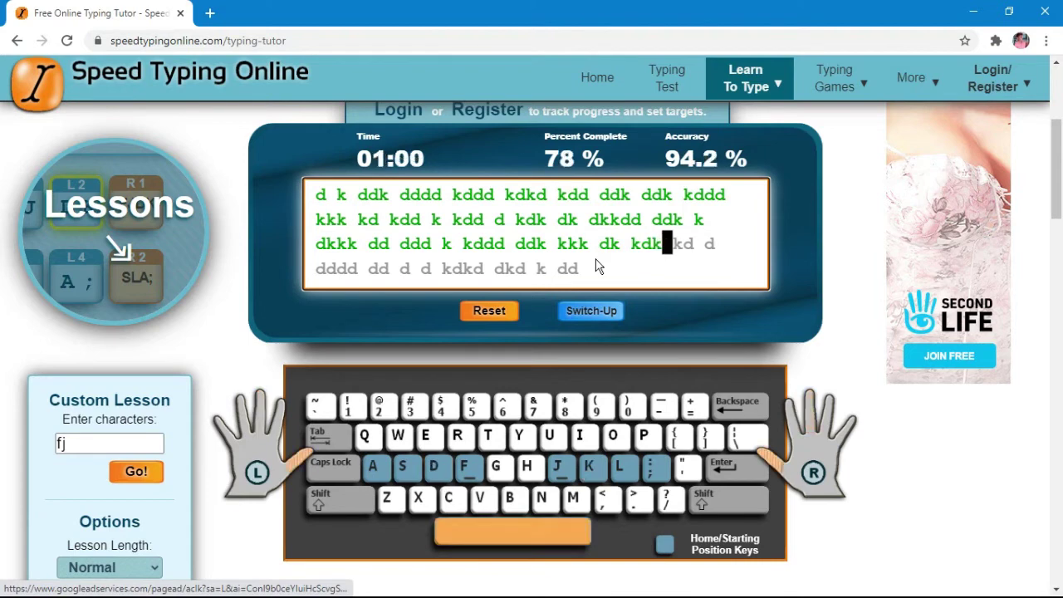
# Finish the lesson with "kd d dddd dd d d kdkd dkd k dd" and review the Lesson 2 Results.
pyautogui.write('d d')
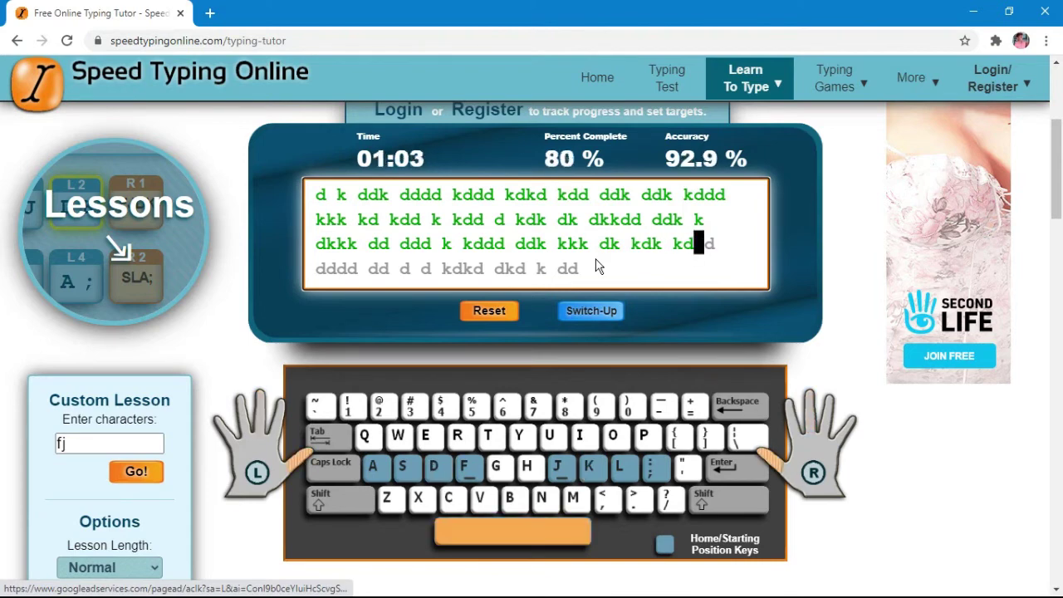
pyautogui.write(' dddd')
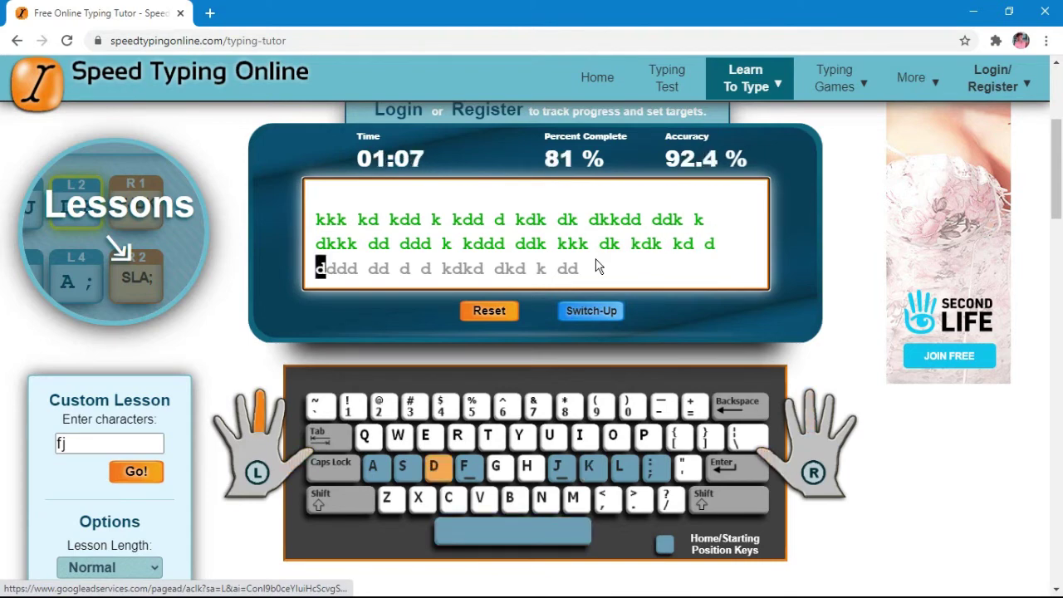
pyautogui.write(' dd d ')
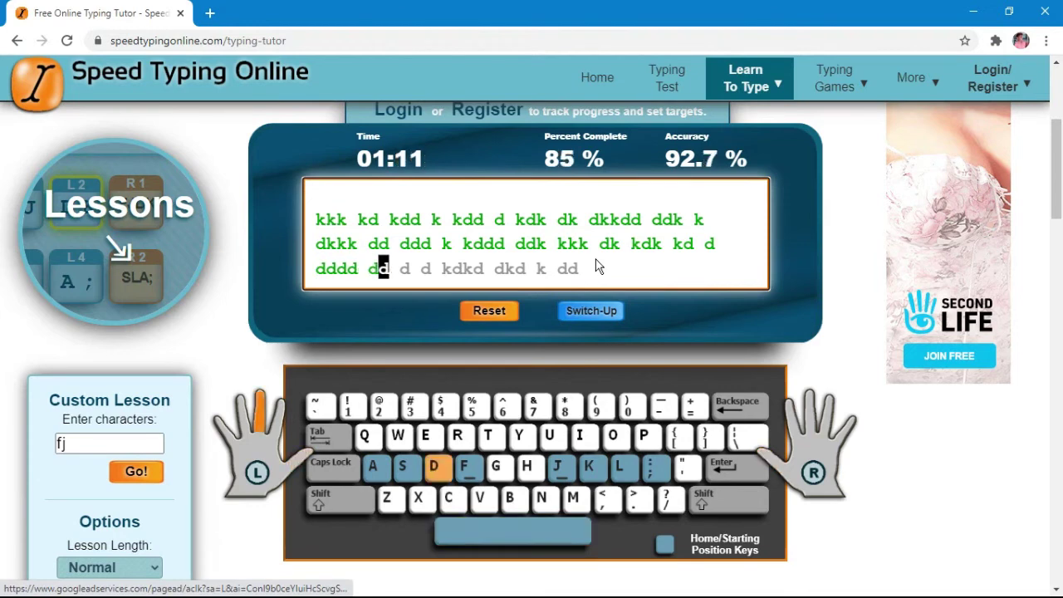
pyautogui.write('kd')
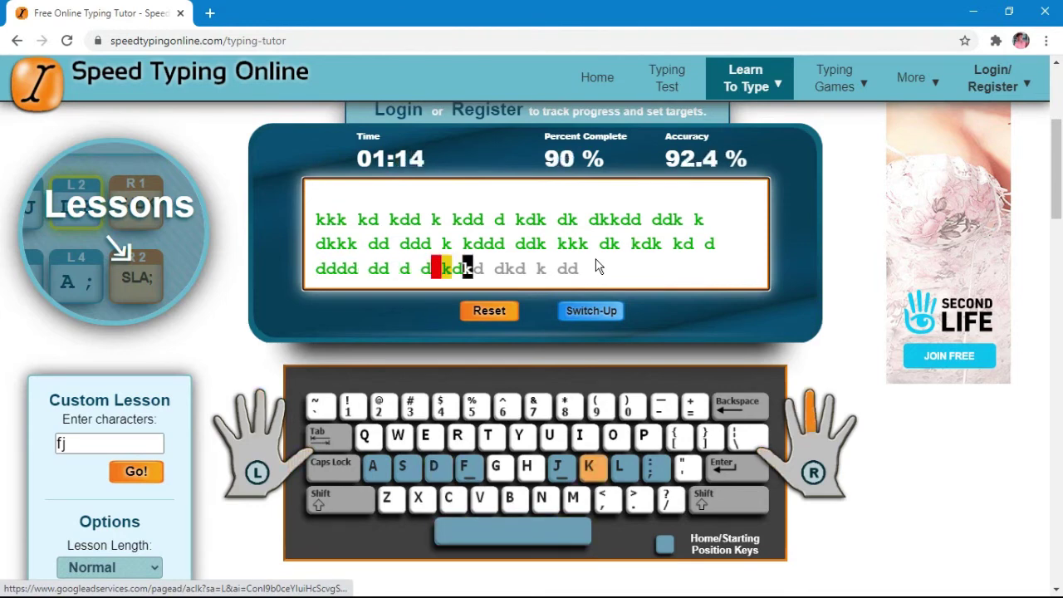
pyautogui.write(' kdkd')
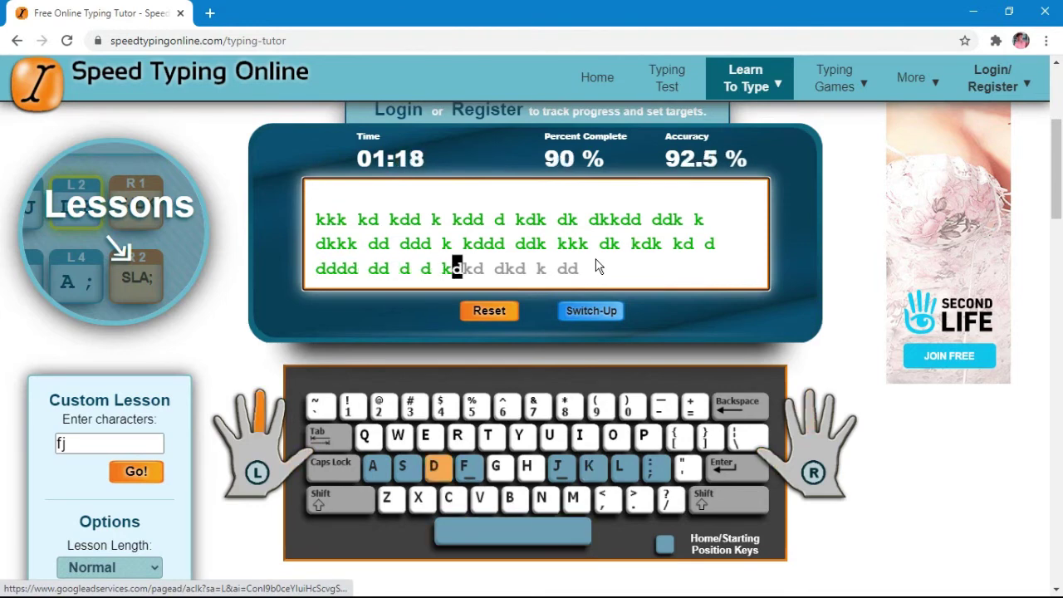
pyautogui.write(' dkd ')
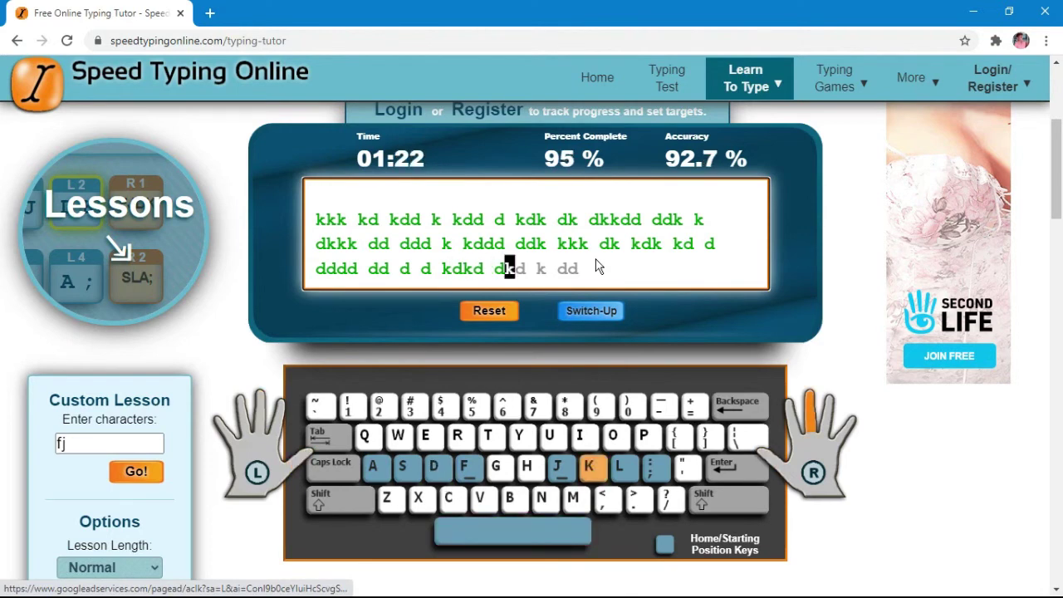
pyautogui.write('k dd')
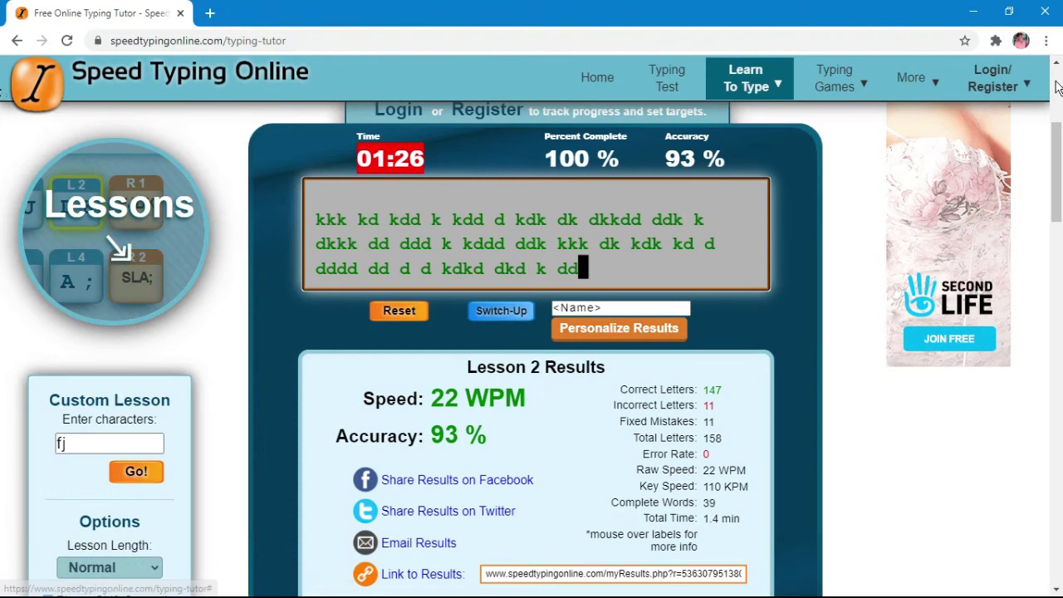
pyautogui.scroll(2, 3, 166)
pyautogui.scroll(-5, 3, 166)
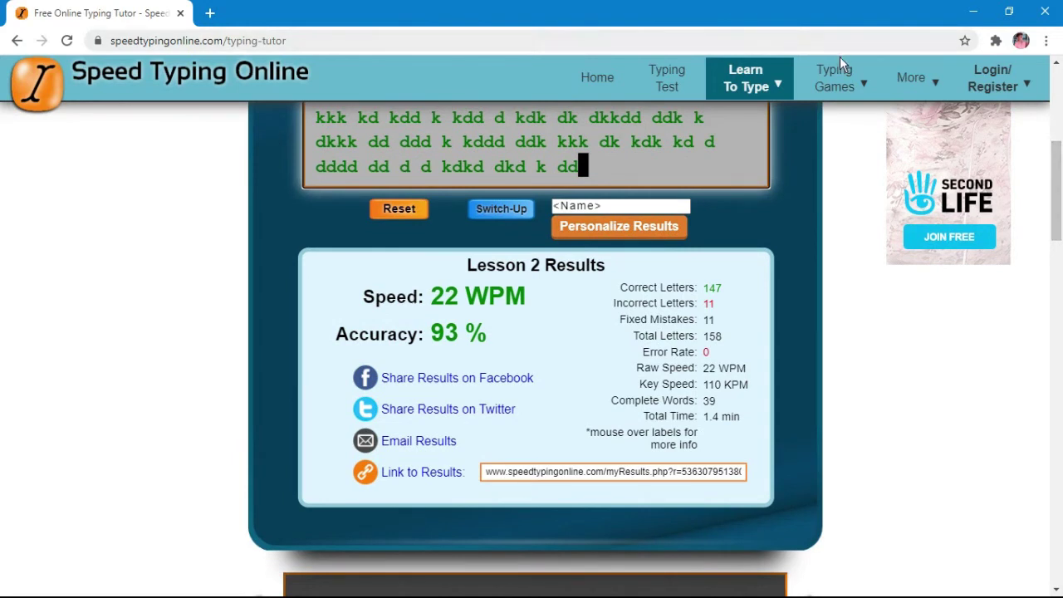
# Visit the Keyboard Basics page of the Learn To Type section and move on to its Typing Lessons page.
pyautogui.moveTo(835, 75)
pyautogui.moveTo(768, 83)
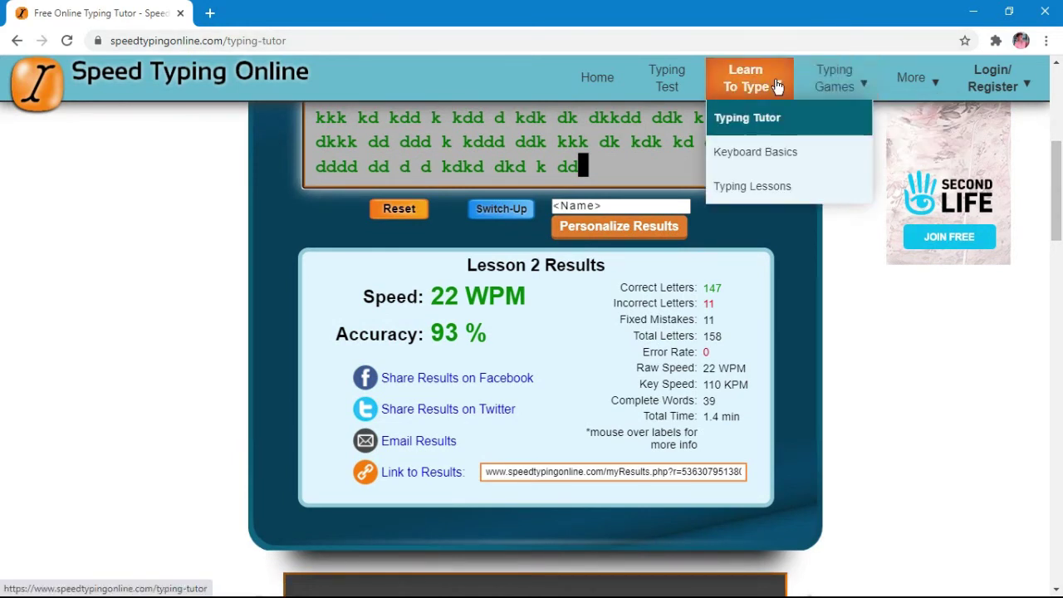
pyautogui.click(777, 170)
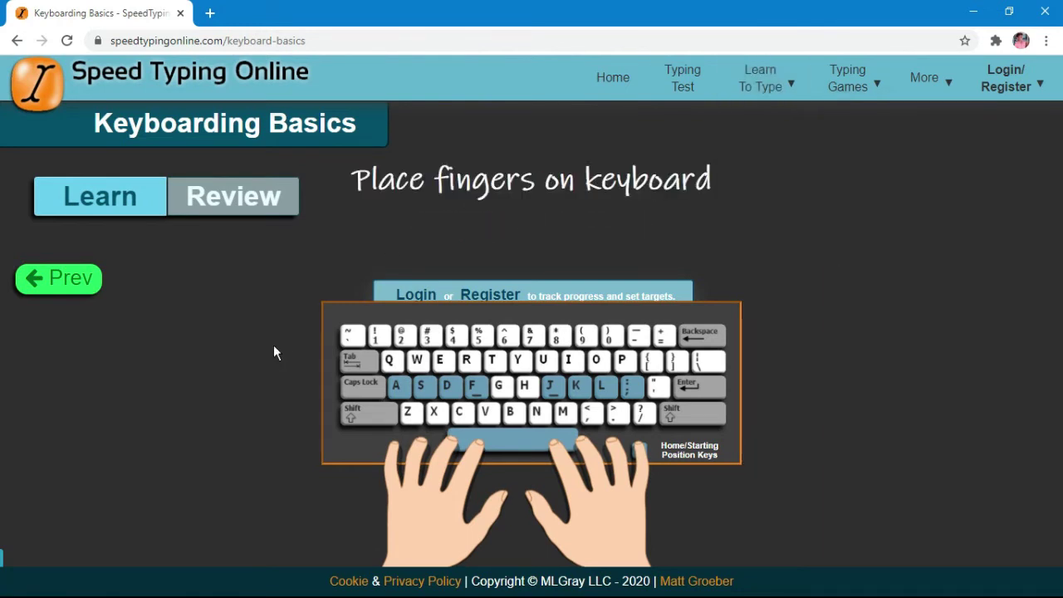
pyautogui.click(780, 404)
pyautogui.click(809, 185)
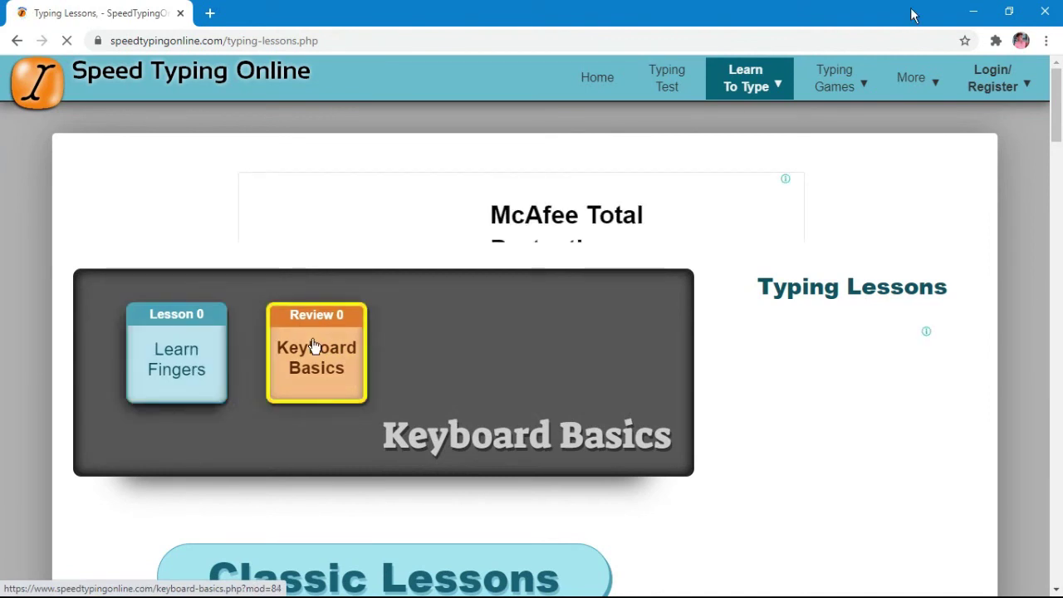
# Open the Type the Alphabet game from Typing Games and look through its high score list.
pyautogui.moveTo(867, 67)
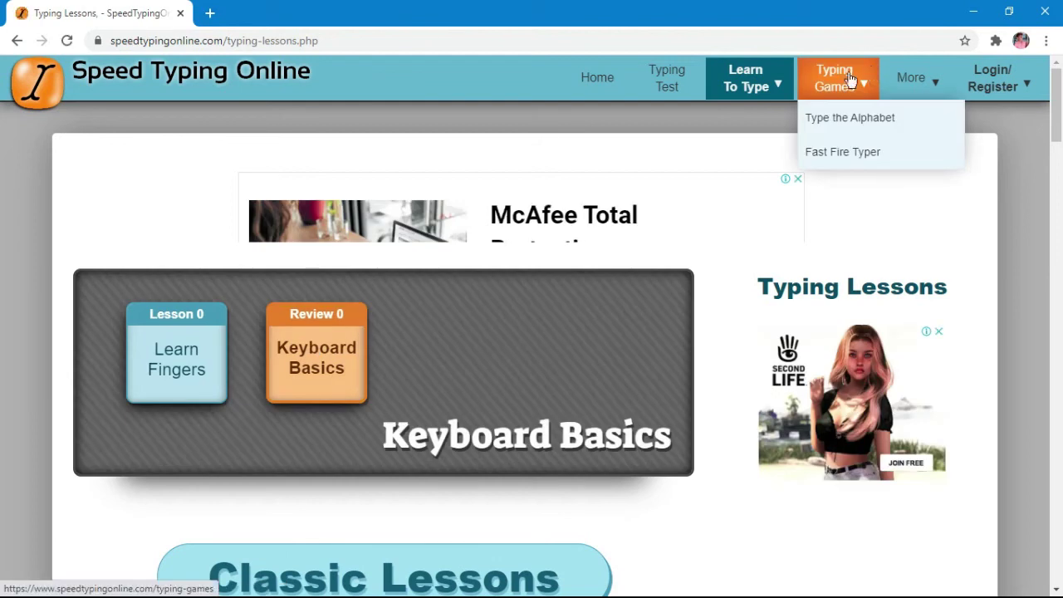
pyautogui.click(861, 123)
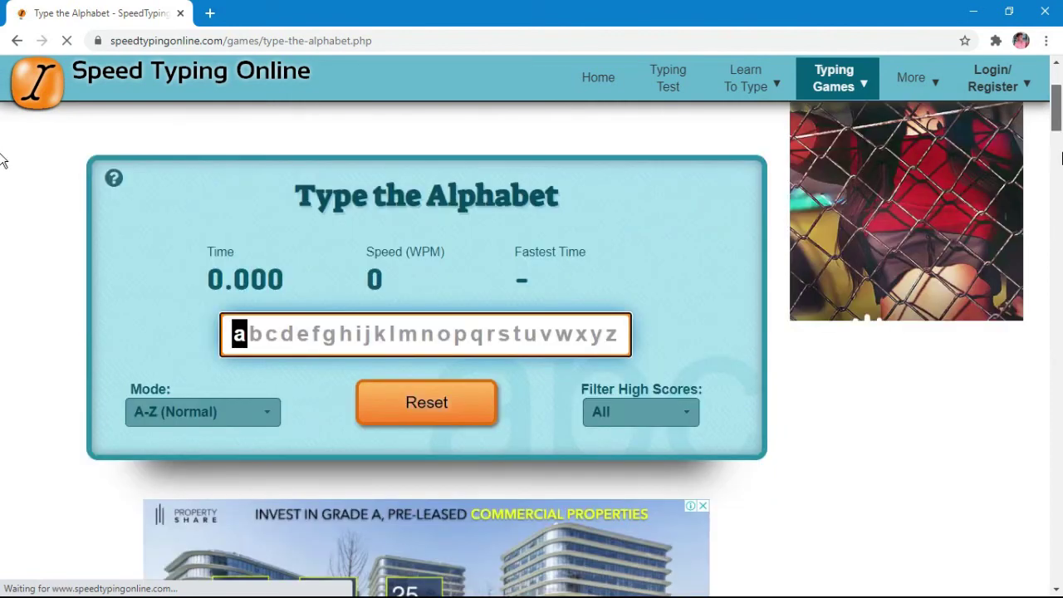
pyautogui.scroll(-10, 4, 150)
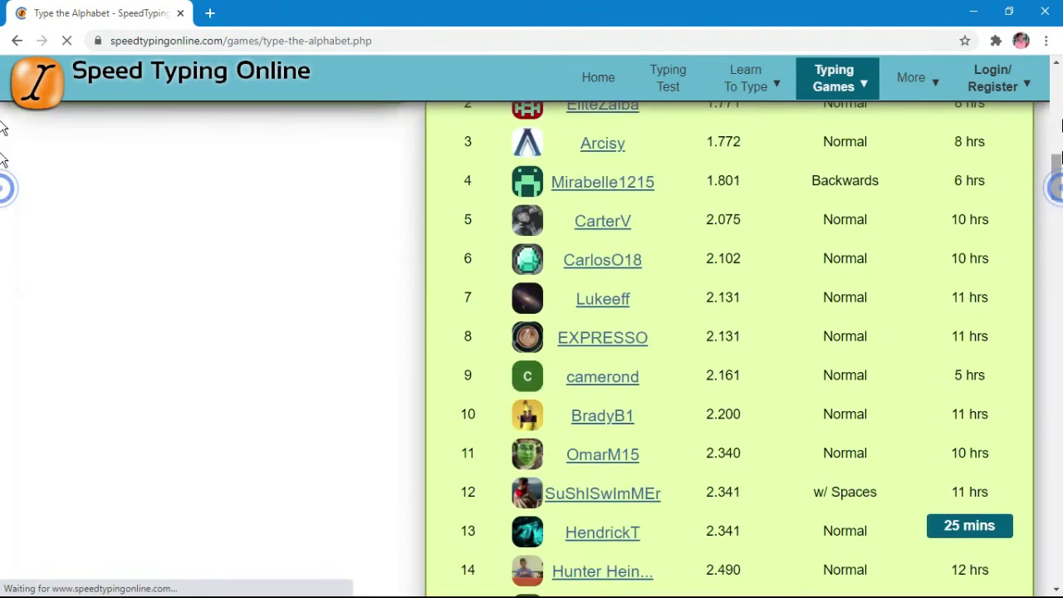
pyautogui.scroll(9, 3, 137)
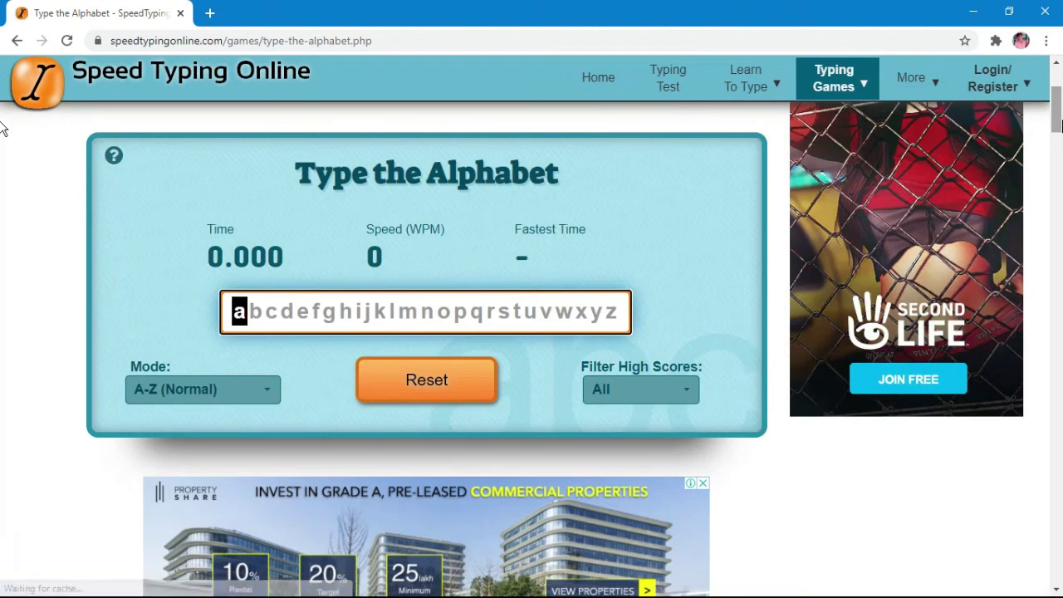
# Play Type the Alphabet in A-Z (Normal) mode by entering all letters from a to z.
pyautogui.write('abcdefghij')
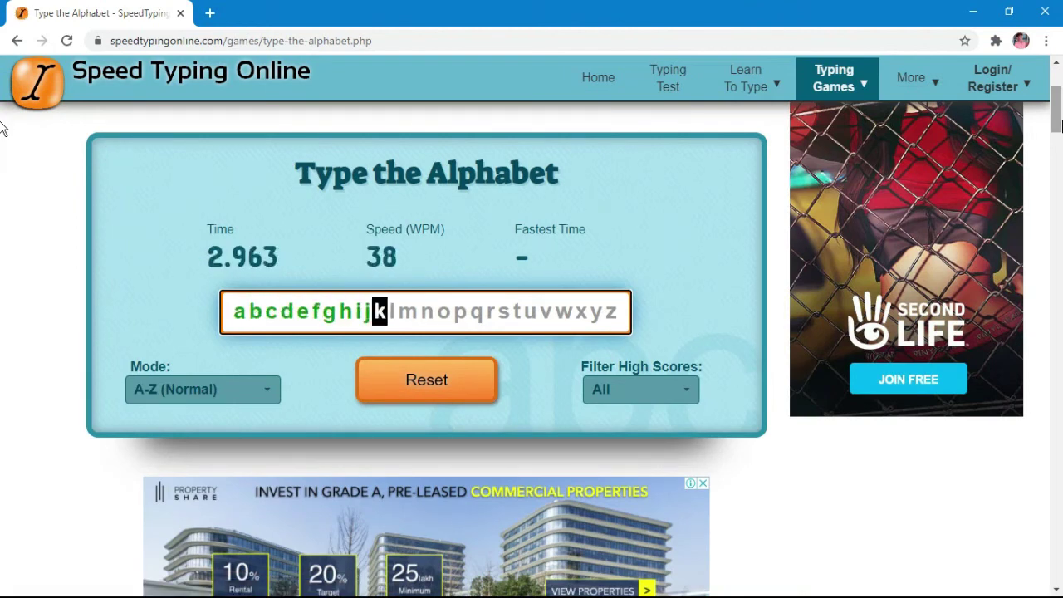
pyautogui.write('klmnop')
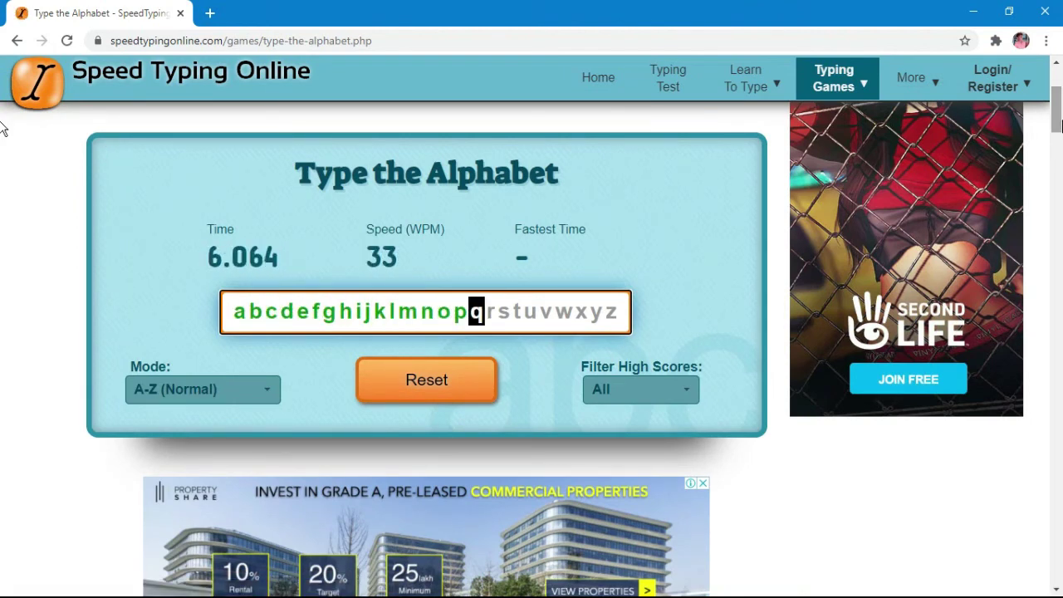
pyautogui.write('qrstuv')
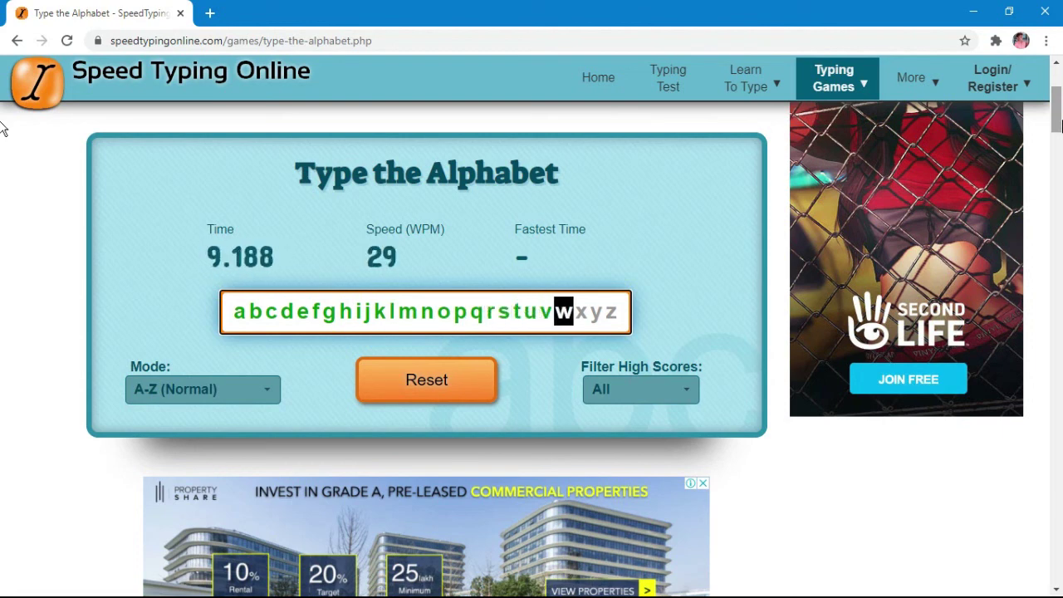
pyautogui.write('wxyz')
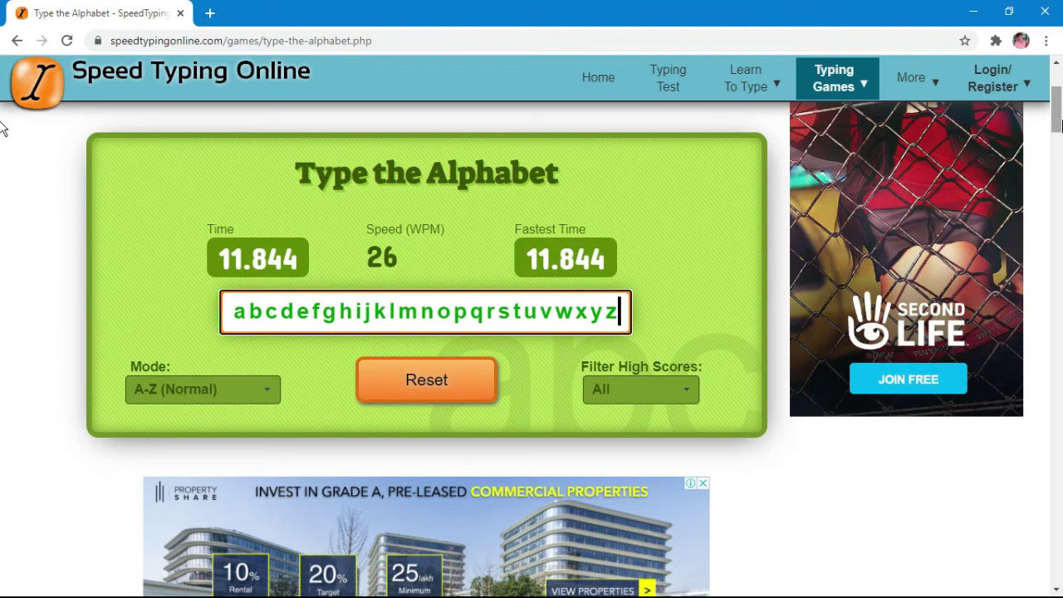
# Open the Fast Fire Typer game from Typing Games.
pyautogui.scroll(1, 582, 116)
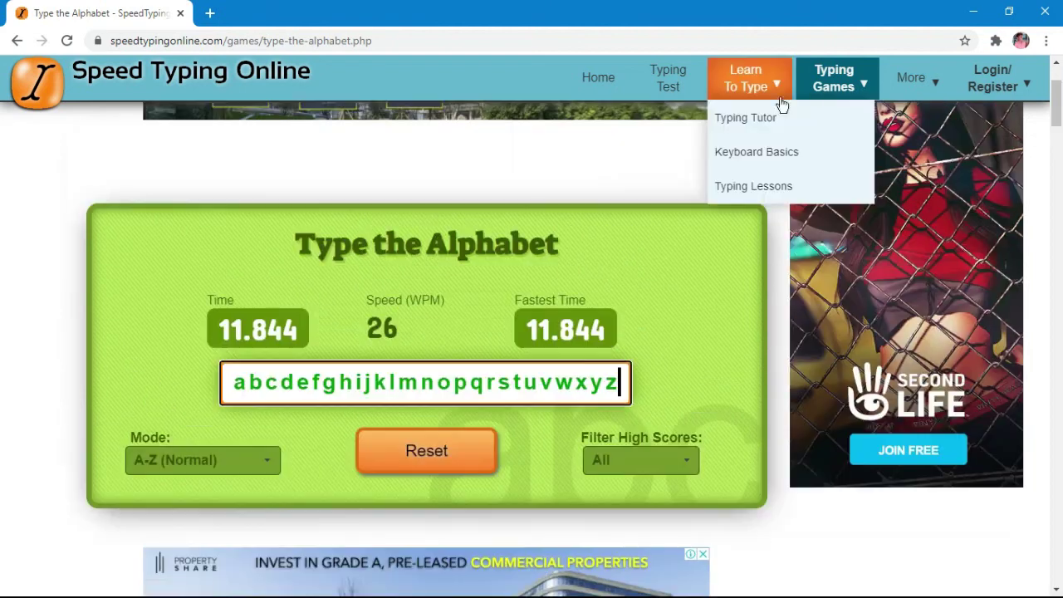
pyautogui.moveTo(819, 87)
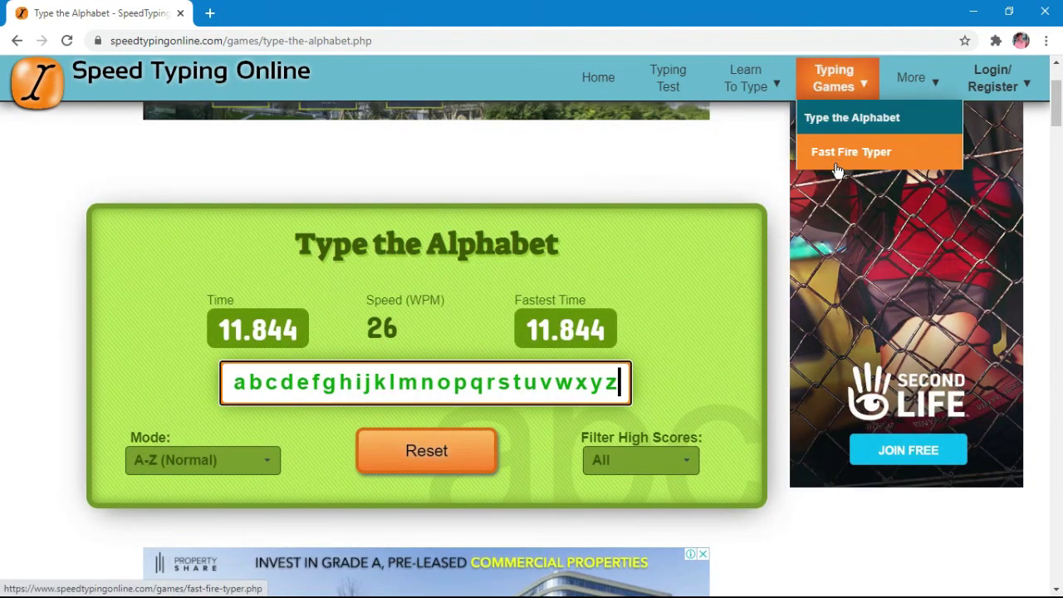